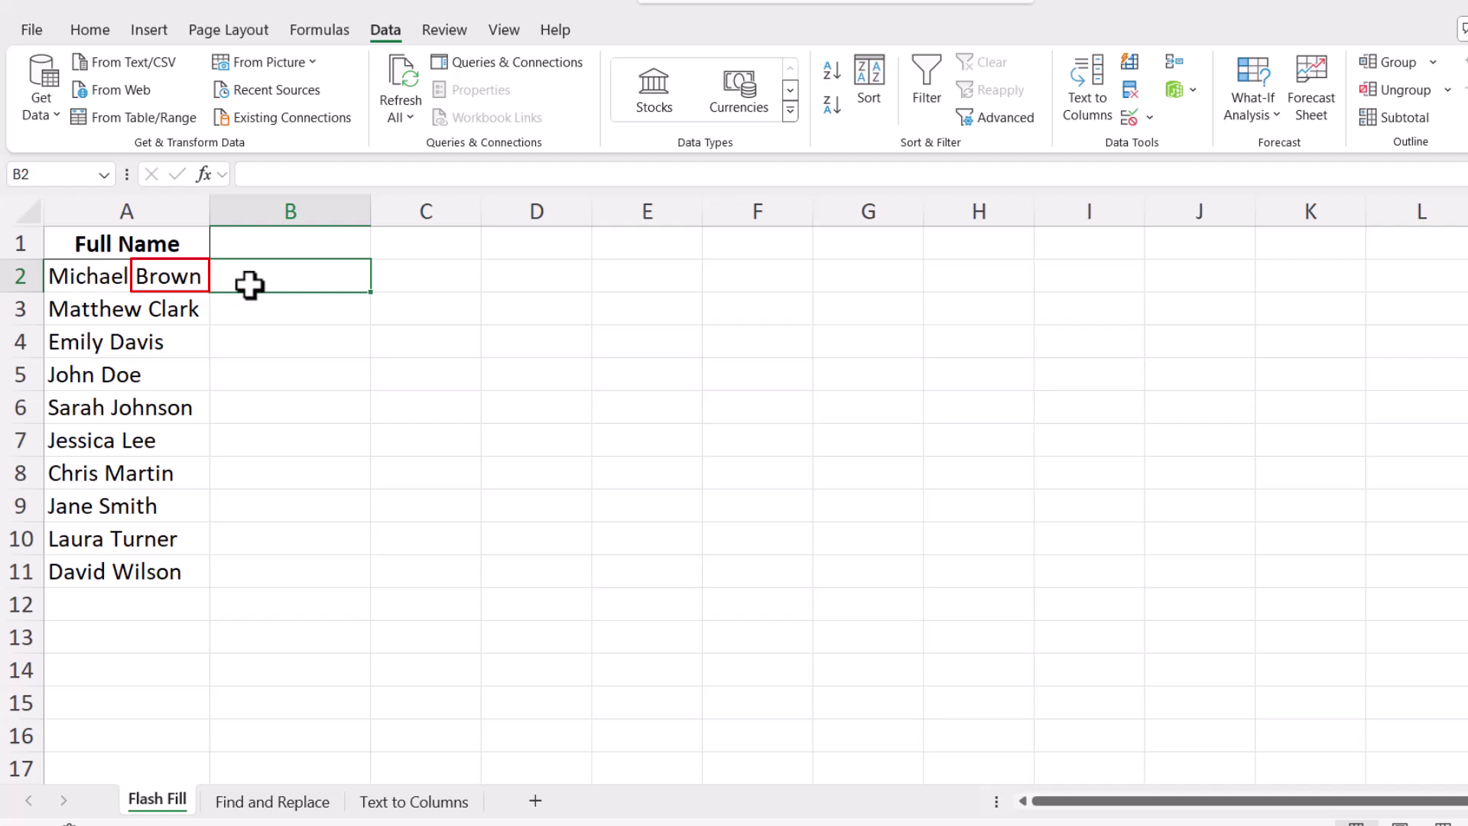
type("B")
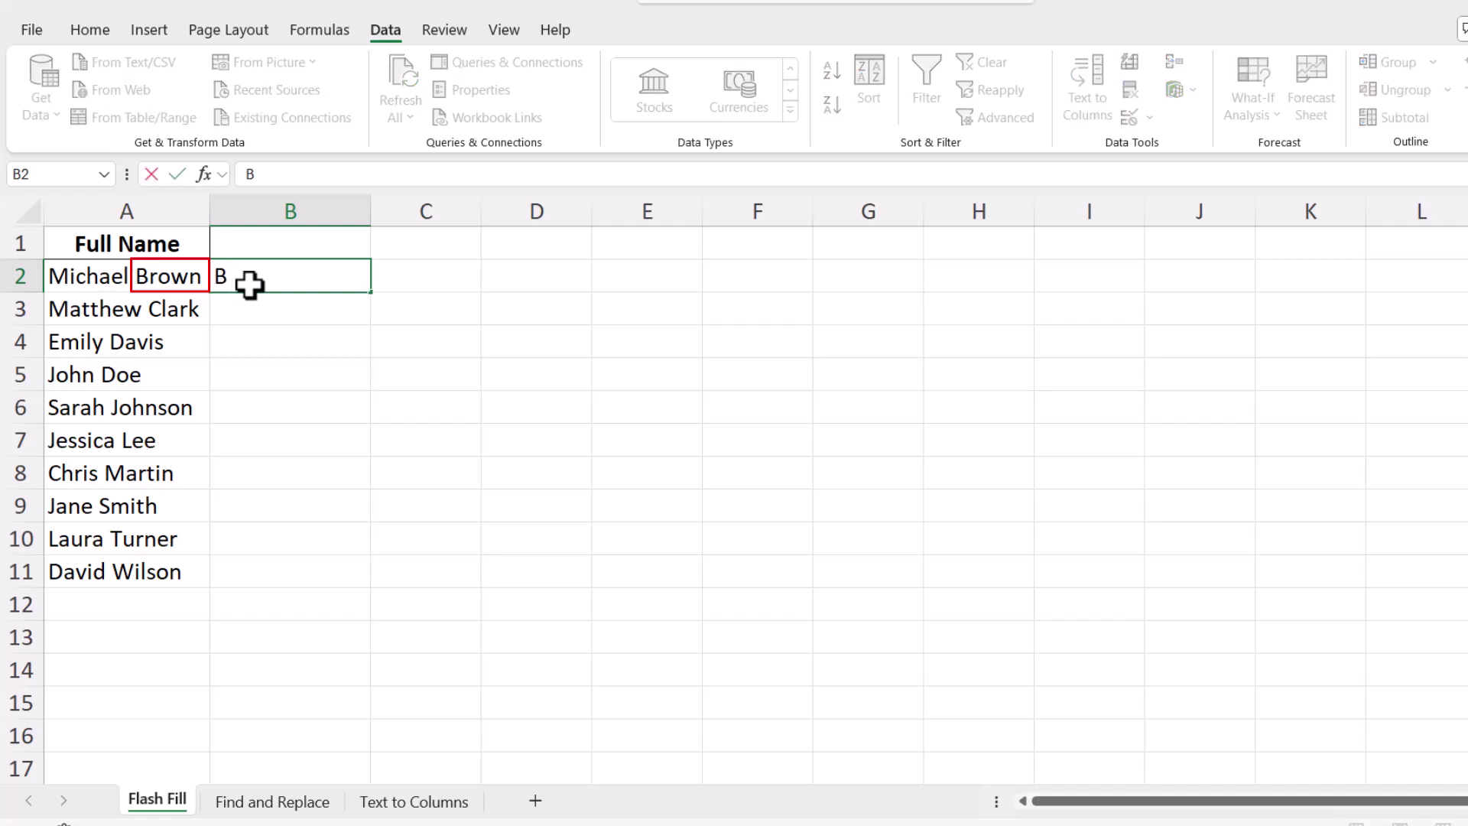
type("rown")
Enter Brown in B2 and Flash Fill the remaining last names down column B
key("ctrl+Return")
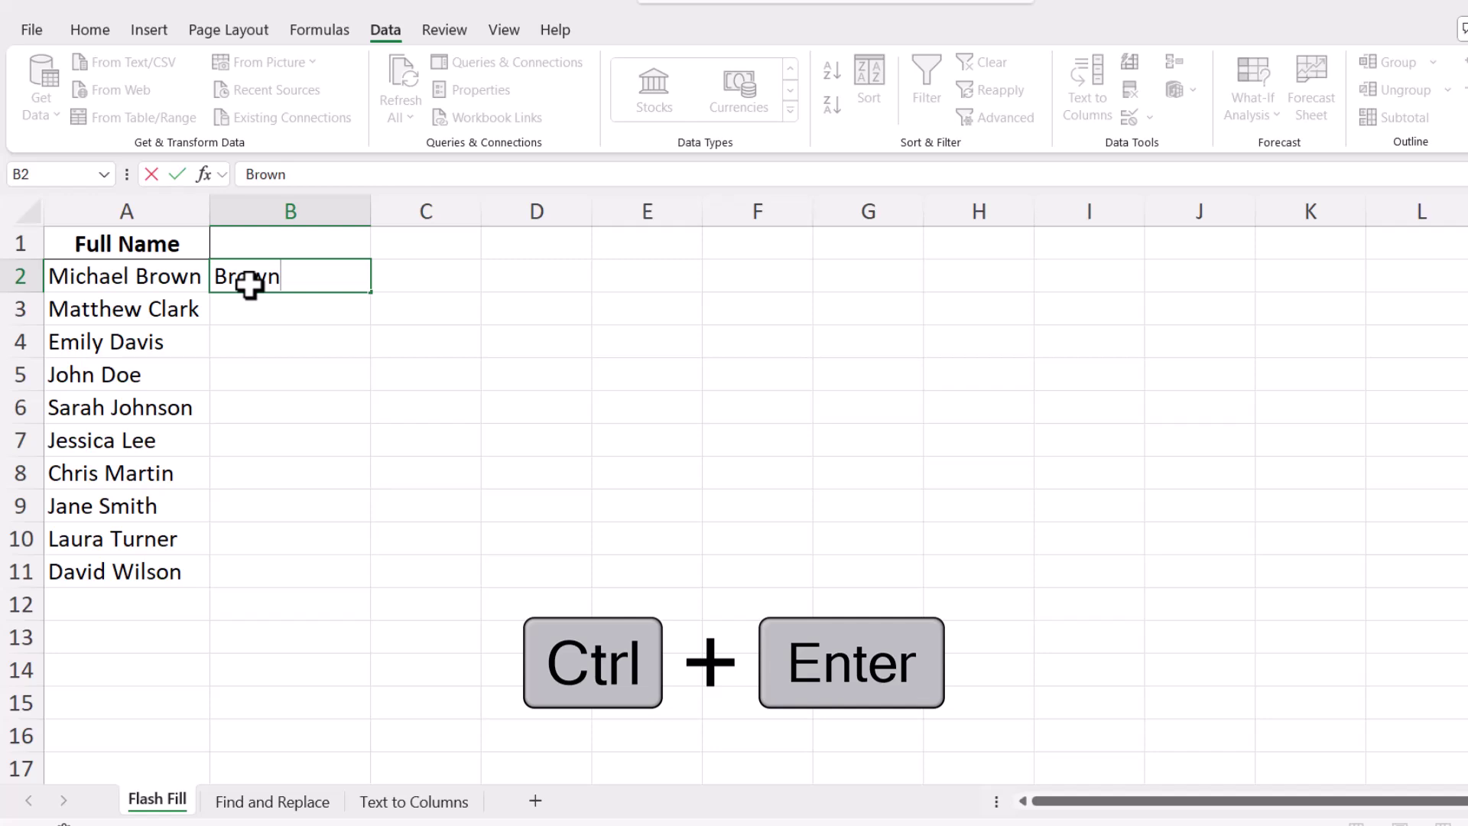
key("ctrl+Return")
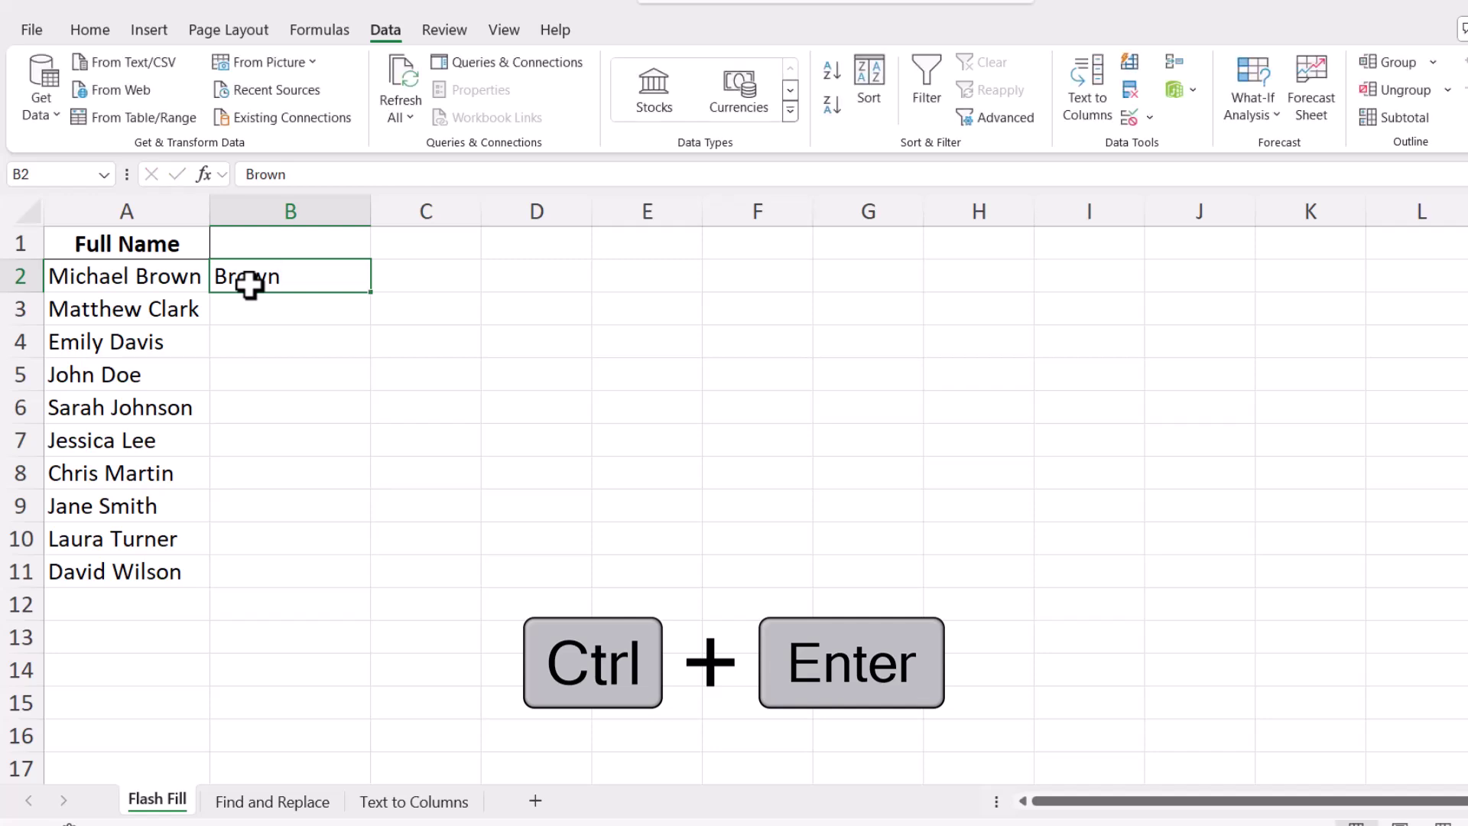
key("ctrl+e")
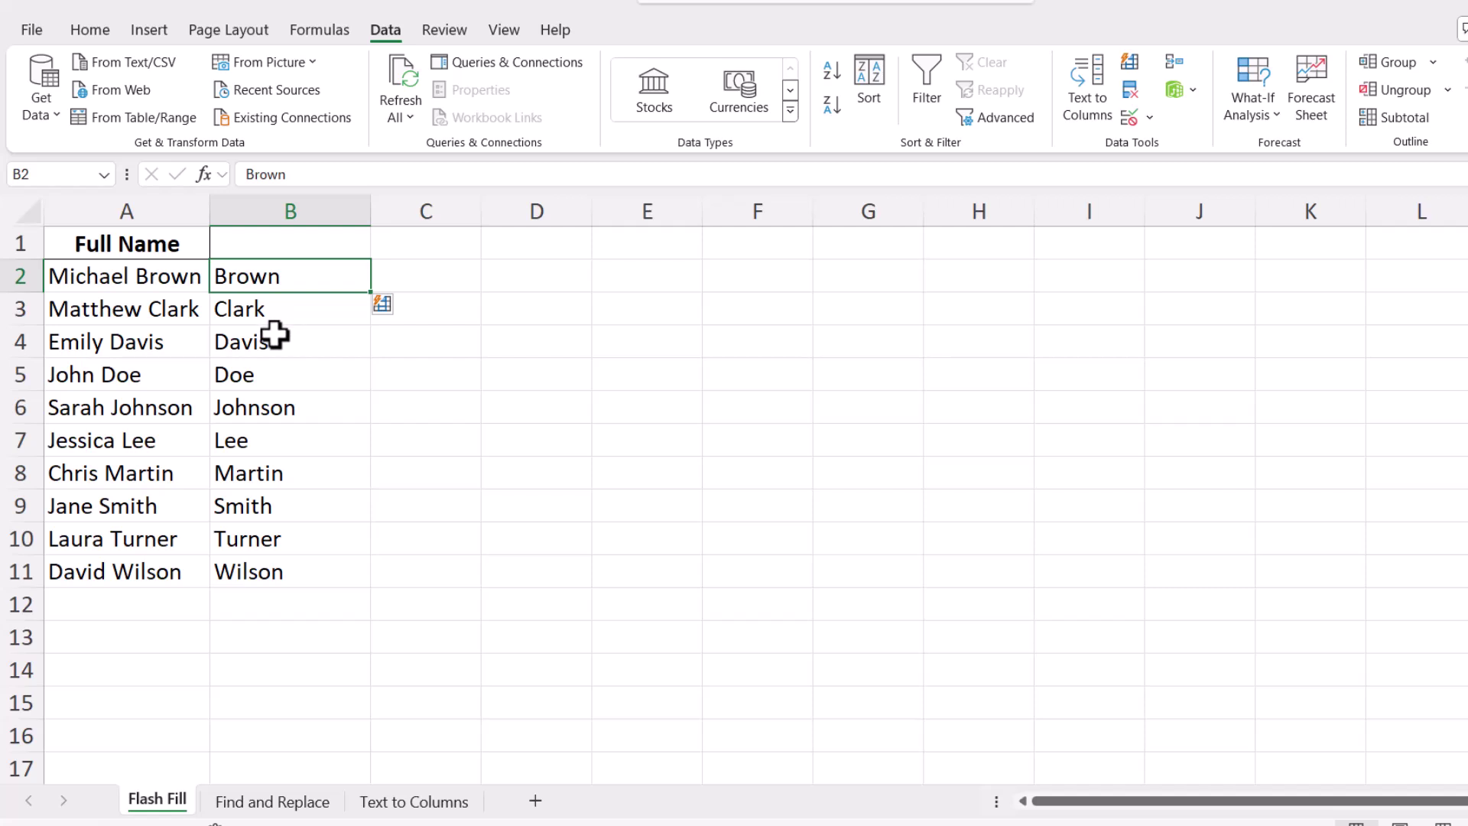
Sort the rows Z to A by the last names in column B
right_click(273, 334)
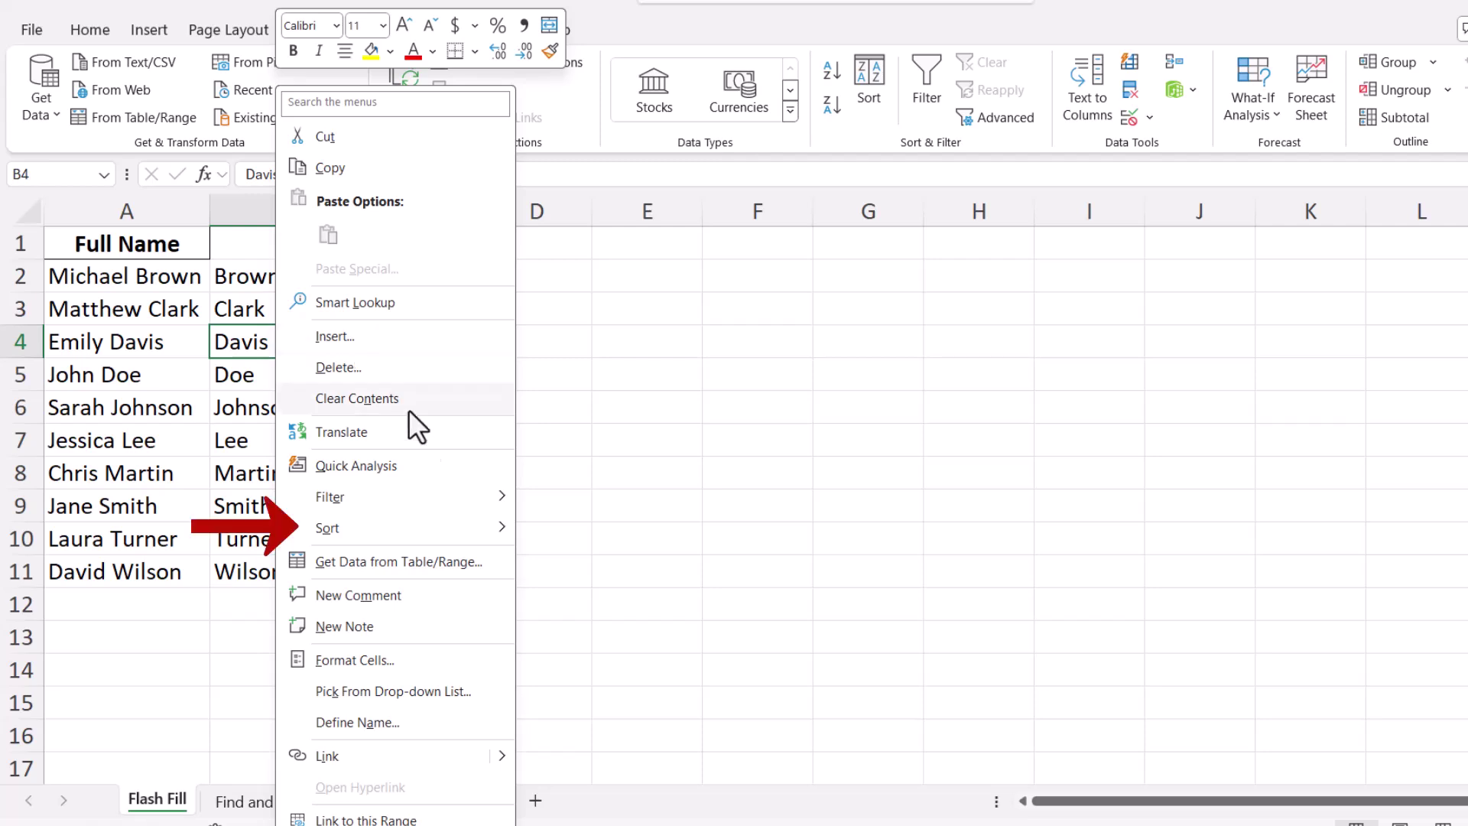
mouse_move(344, 529)
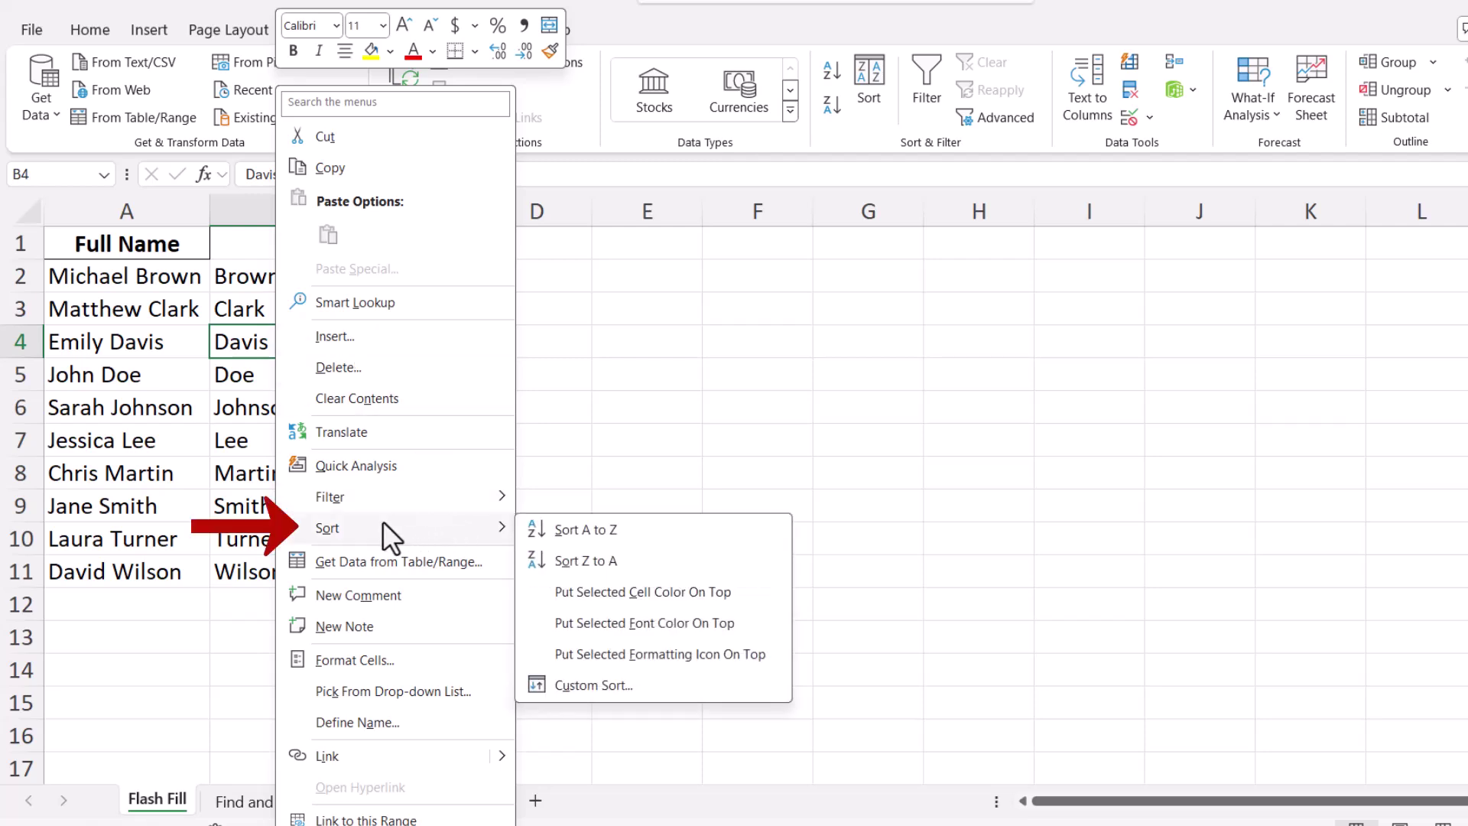
left_click(603, 559)
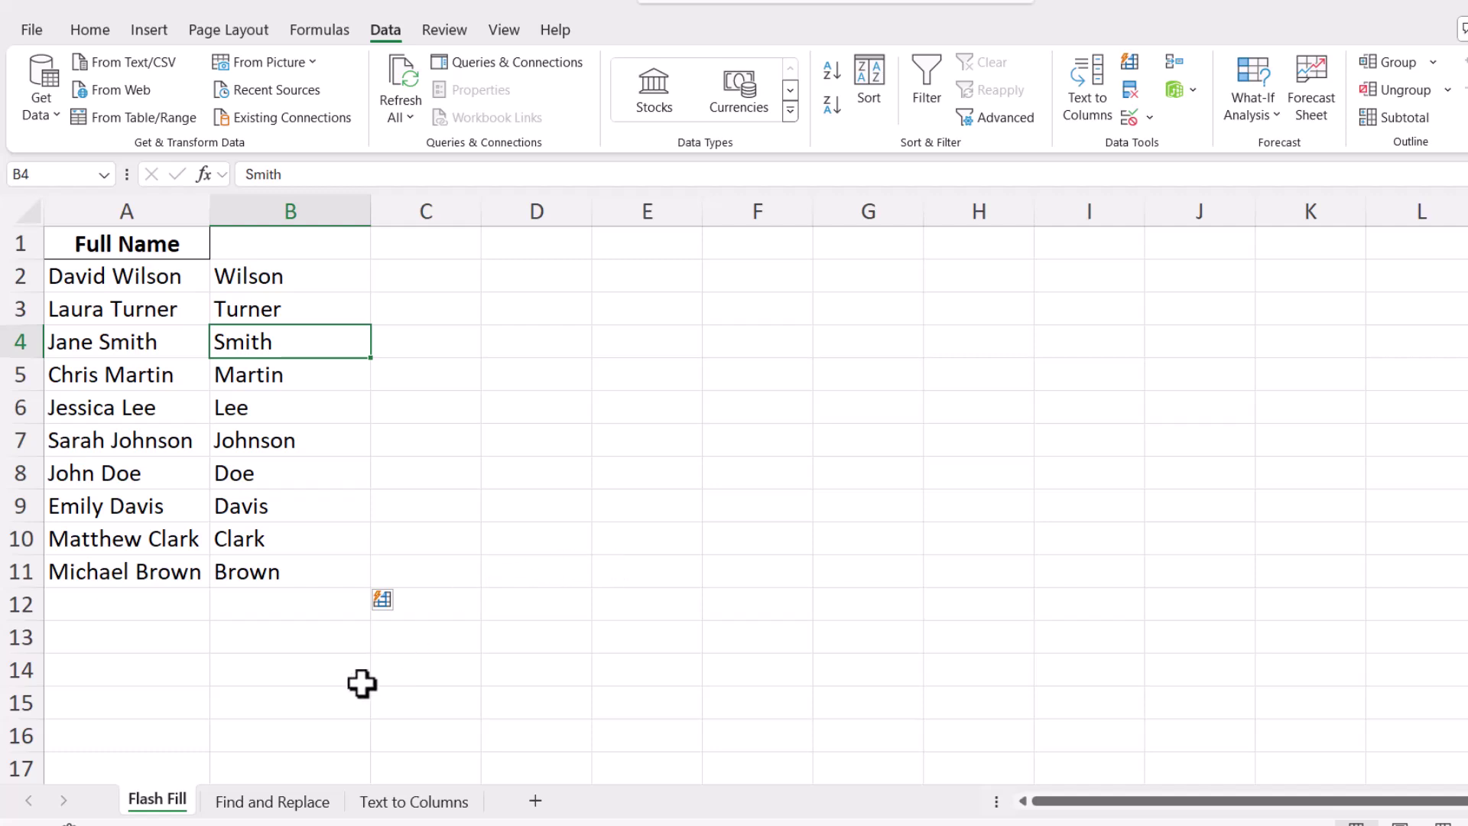
On the Find and Replace sheet, copy the full names in A2:A11 into B2:B11
left_click(272, 802)
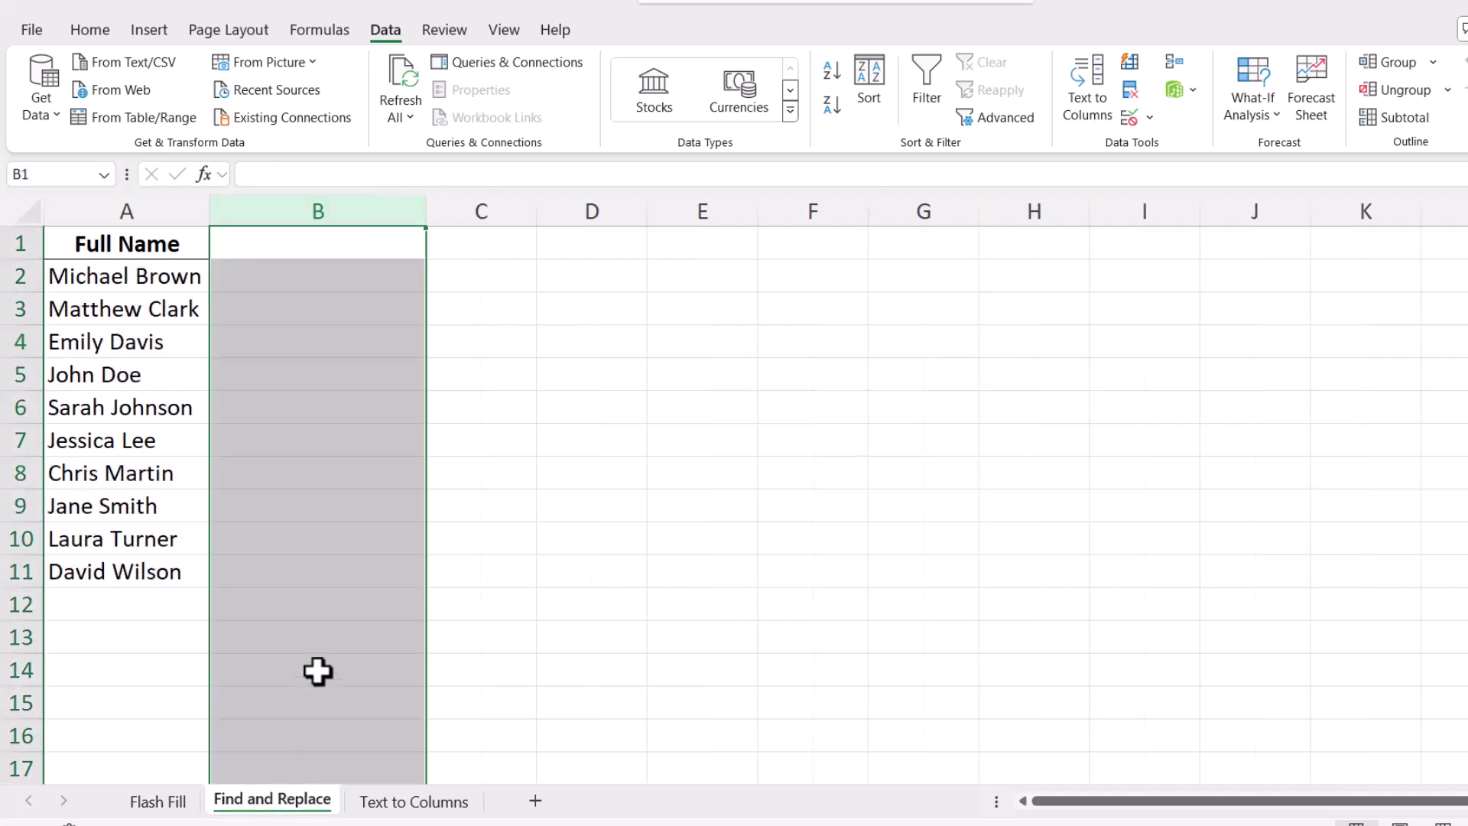
left_click(333, 269)
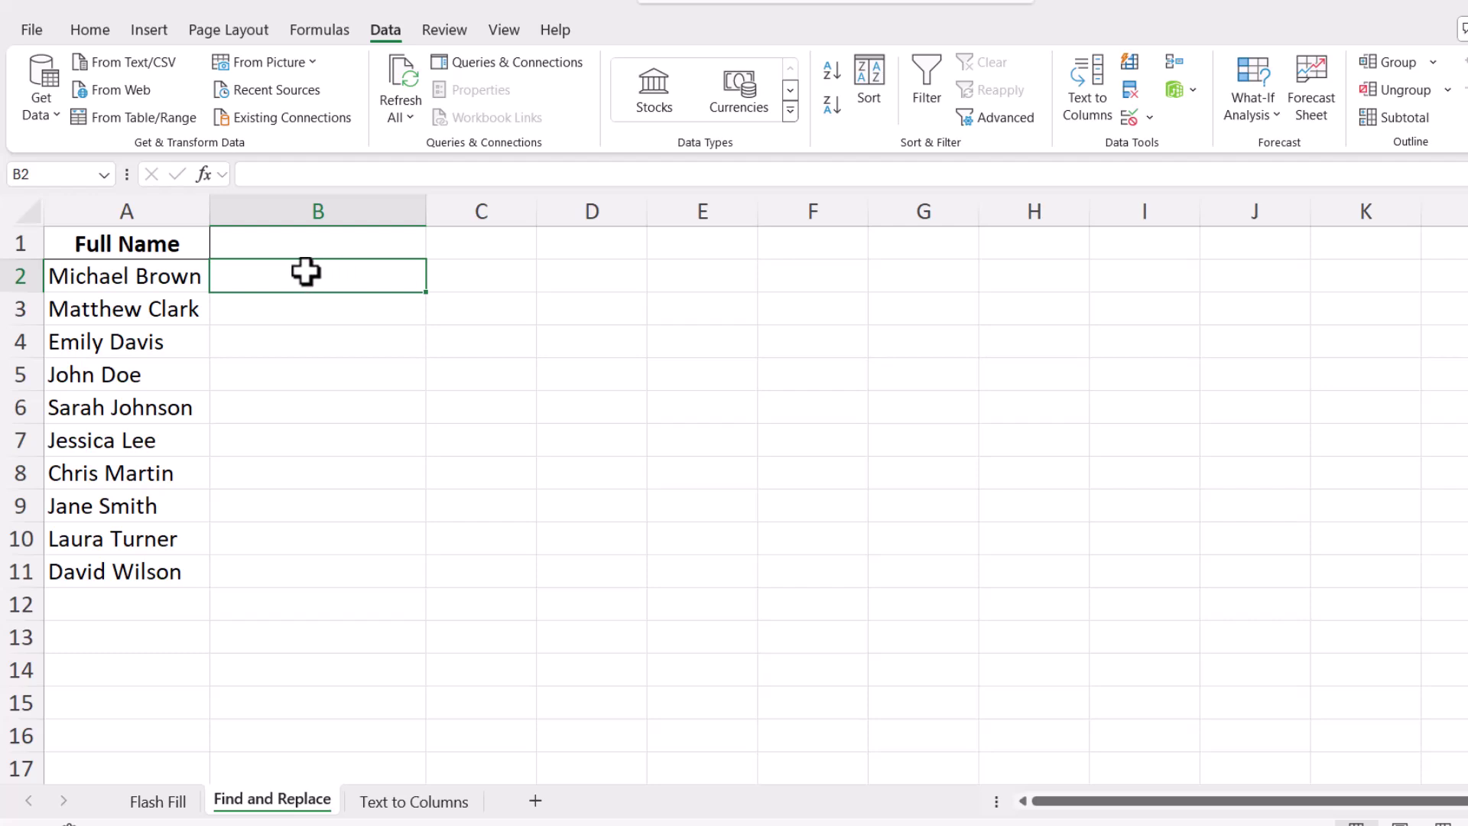
left_click_drag(176, 276, 165, 568)
key("ctrl+c")
key("ctrl+q")
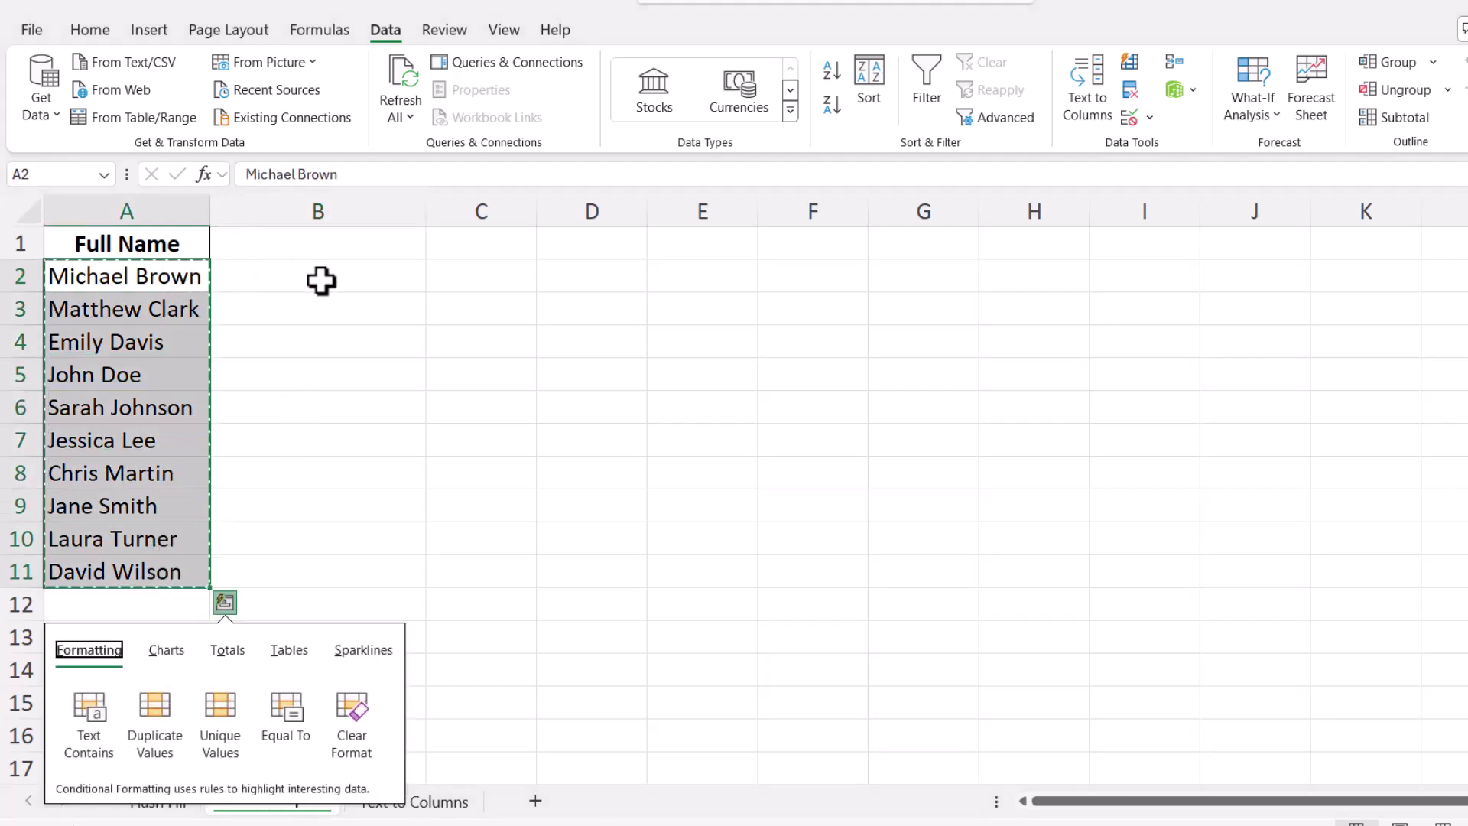
left_click(320, 278)
key("ctrl+v")
double_click(321, 277)
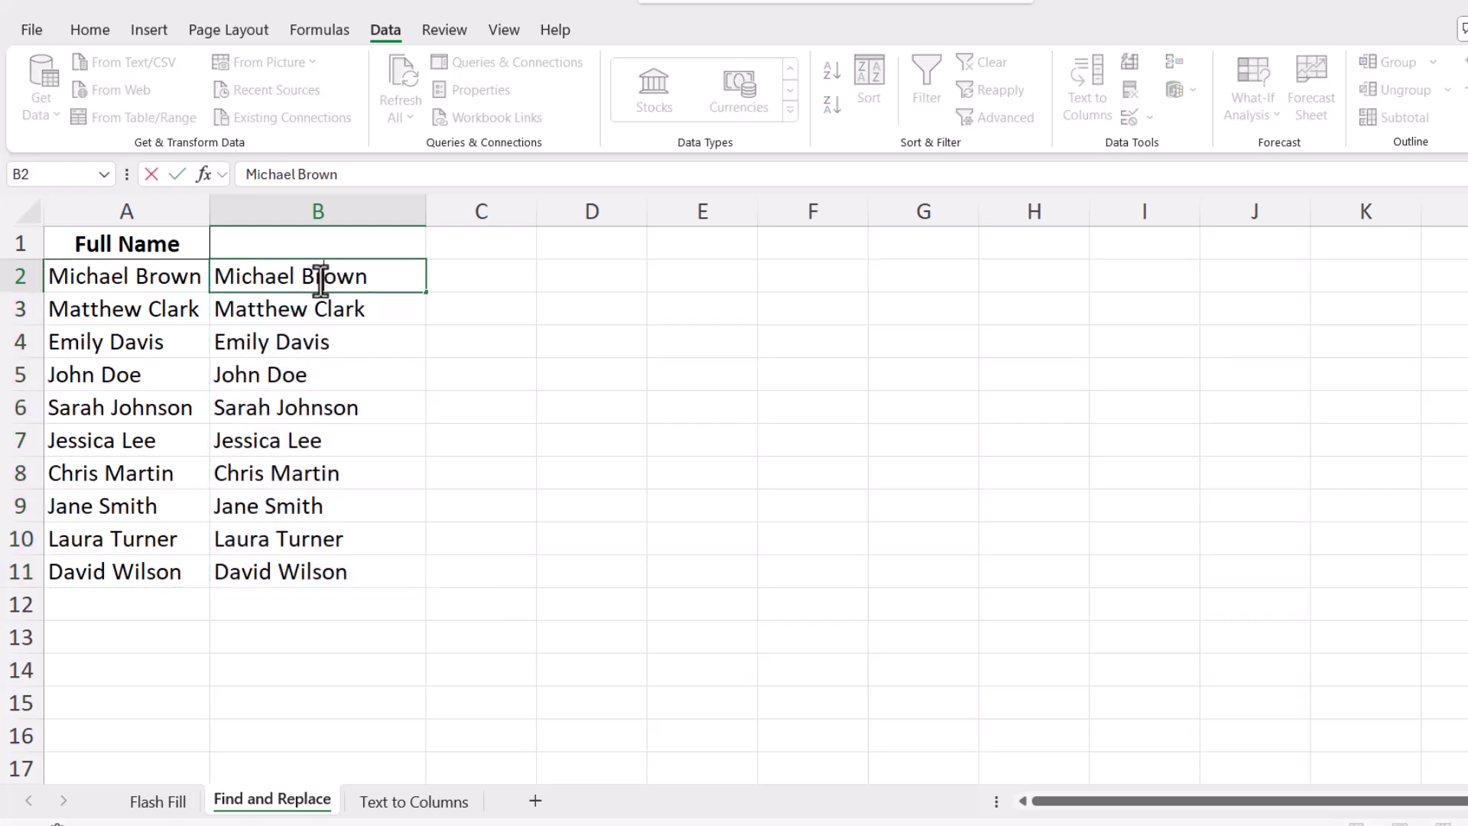
key("Return")
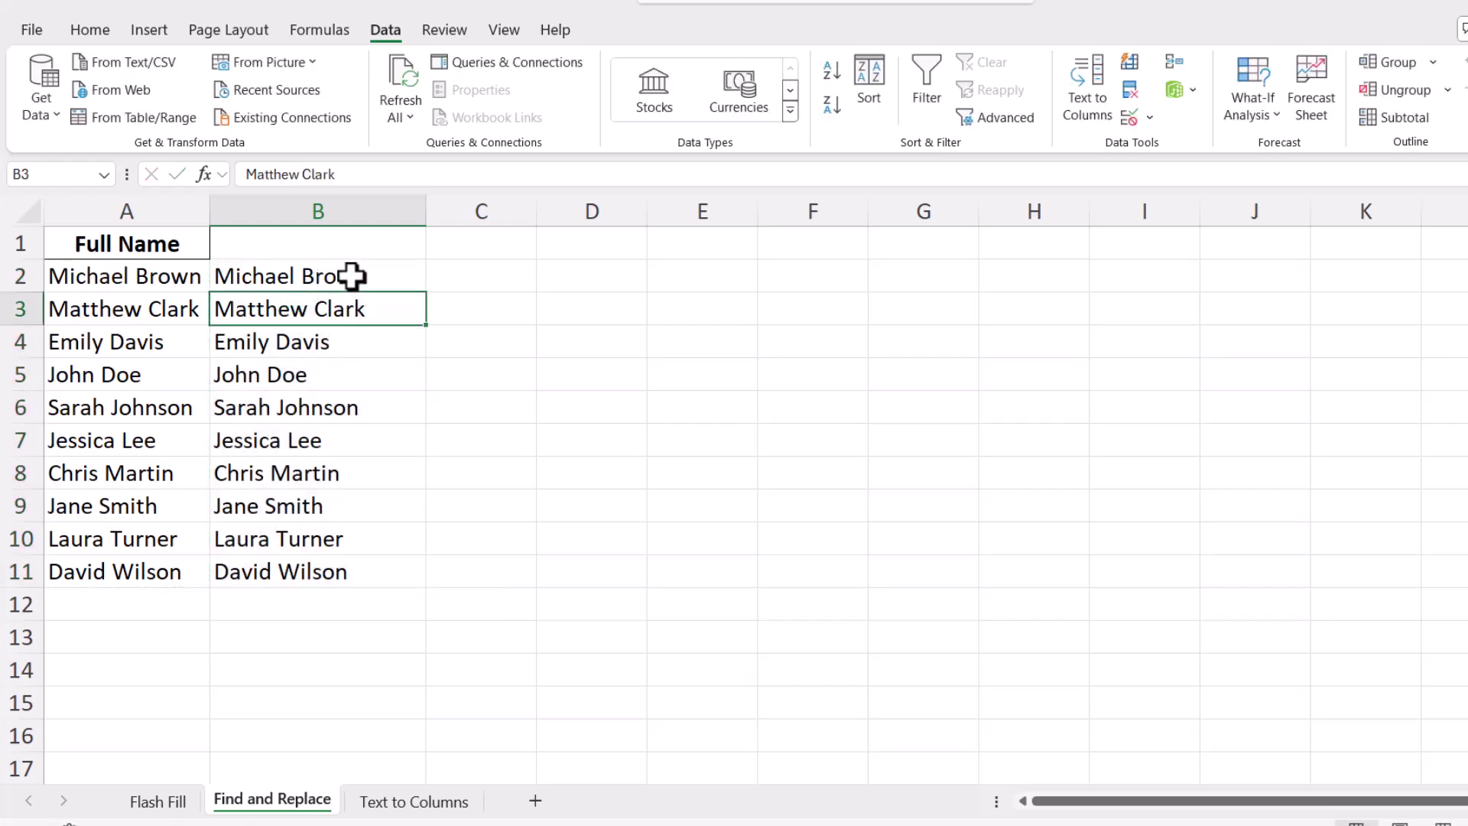
left_click(351, 277)
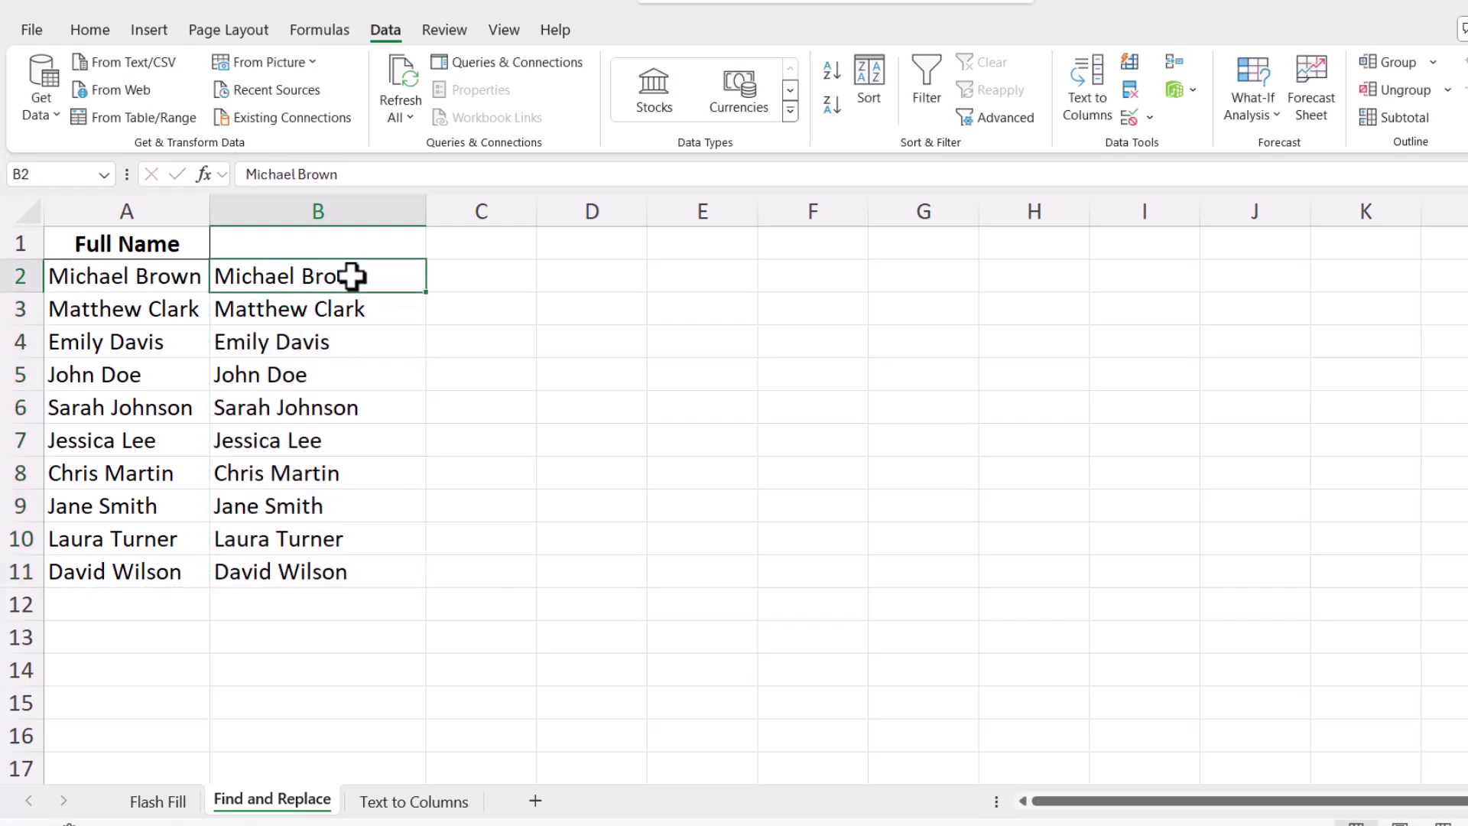
key("ctrl+h")
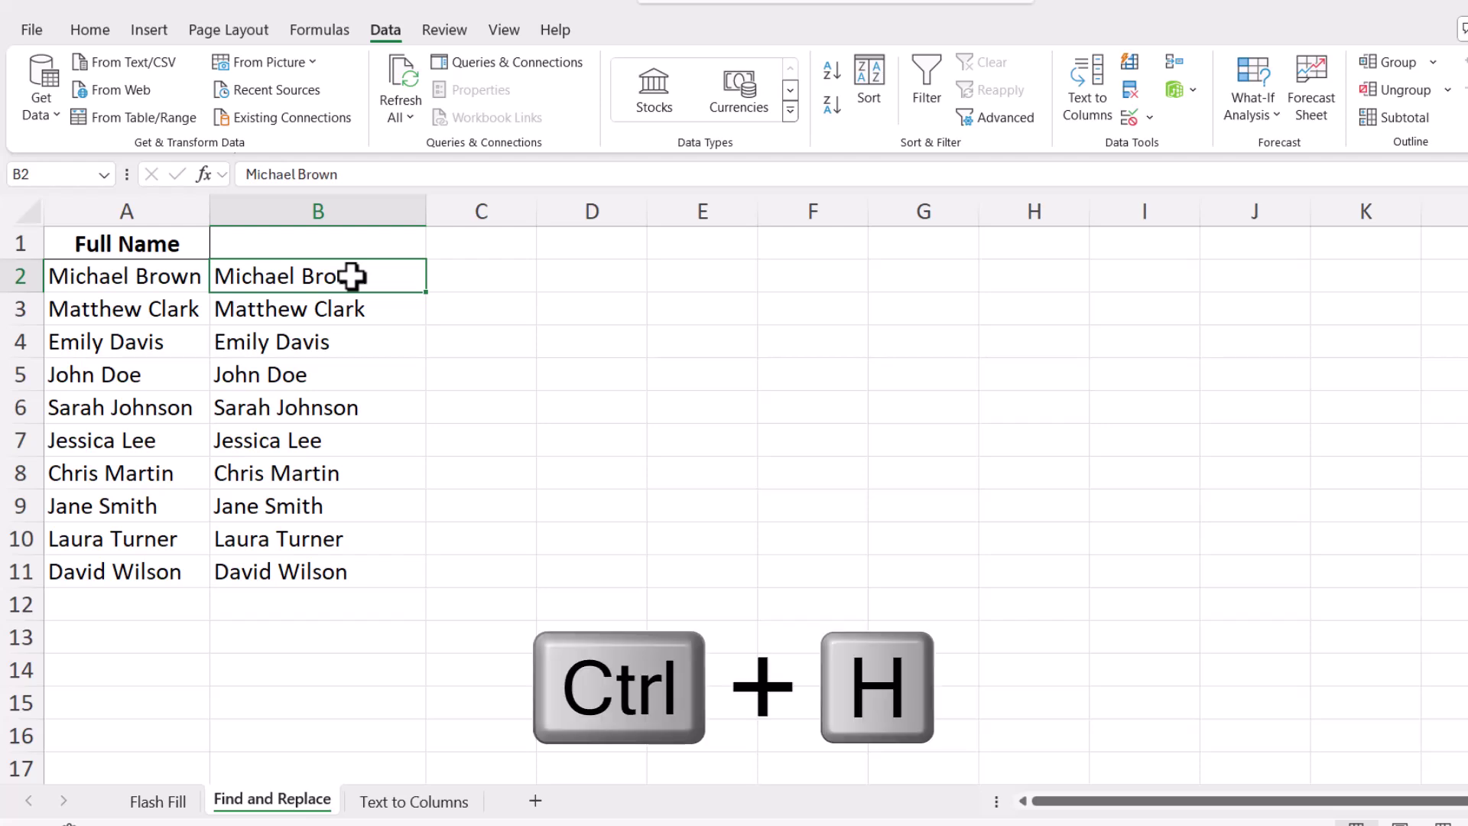
In B2:B11, replace '* ' with nothing to leave only the ten last names
left_click_drag(352, 276, 351, 567)
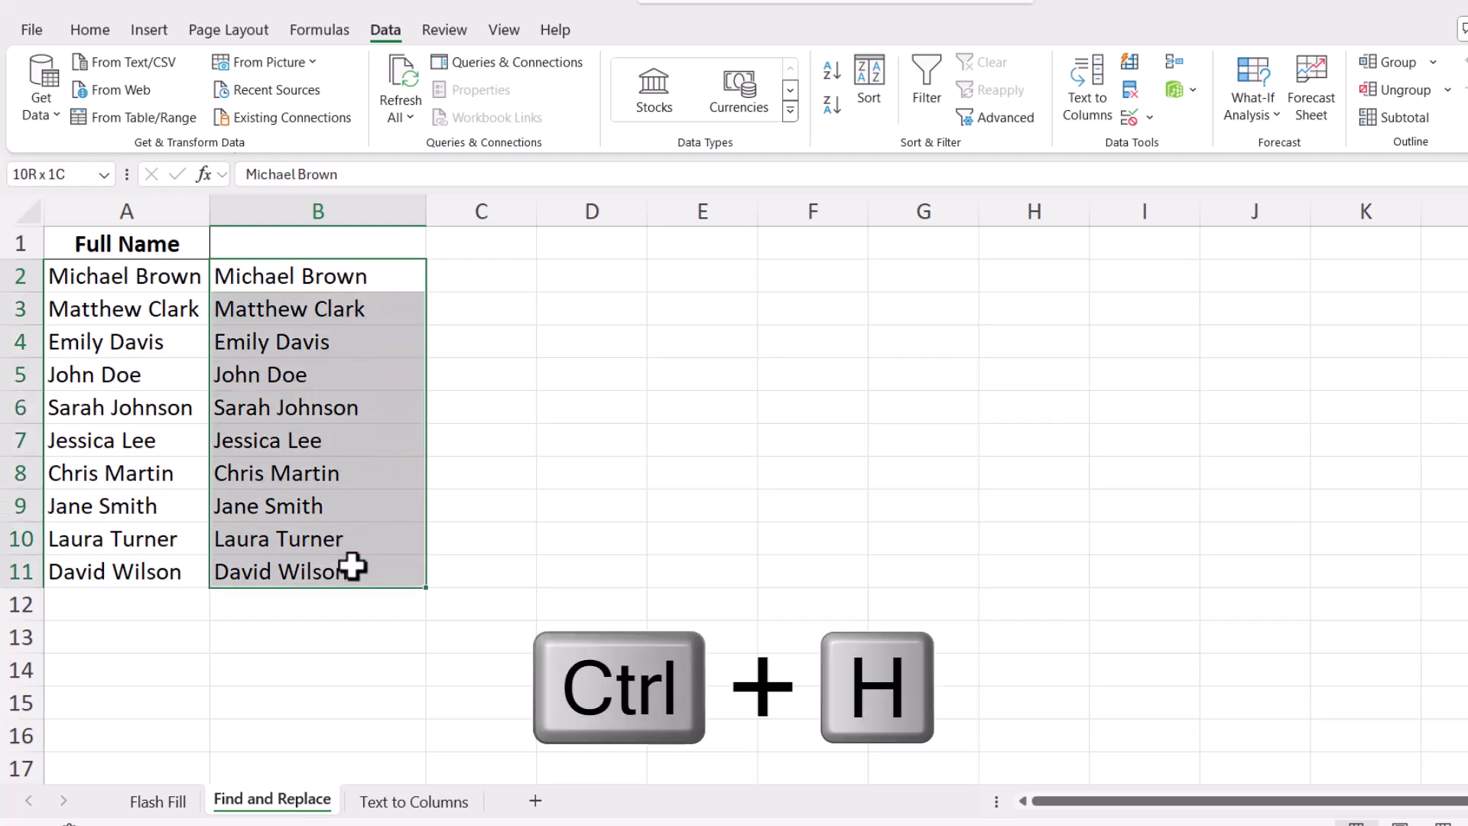
key("ctrl+h")
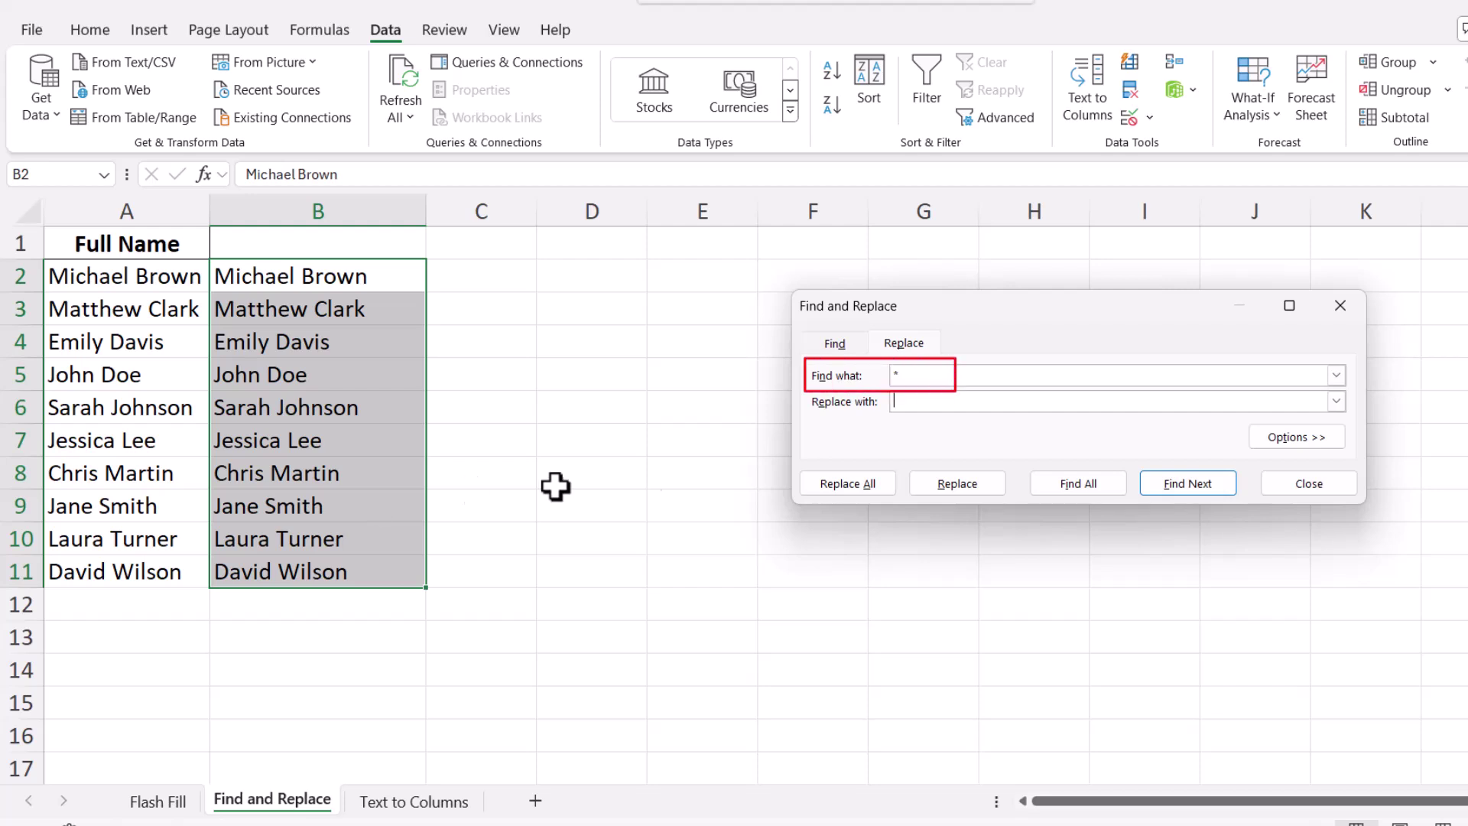
left_click(925, 376)
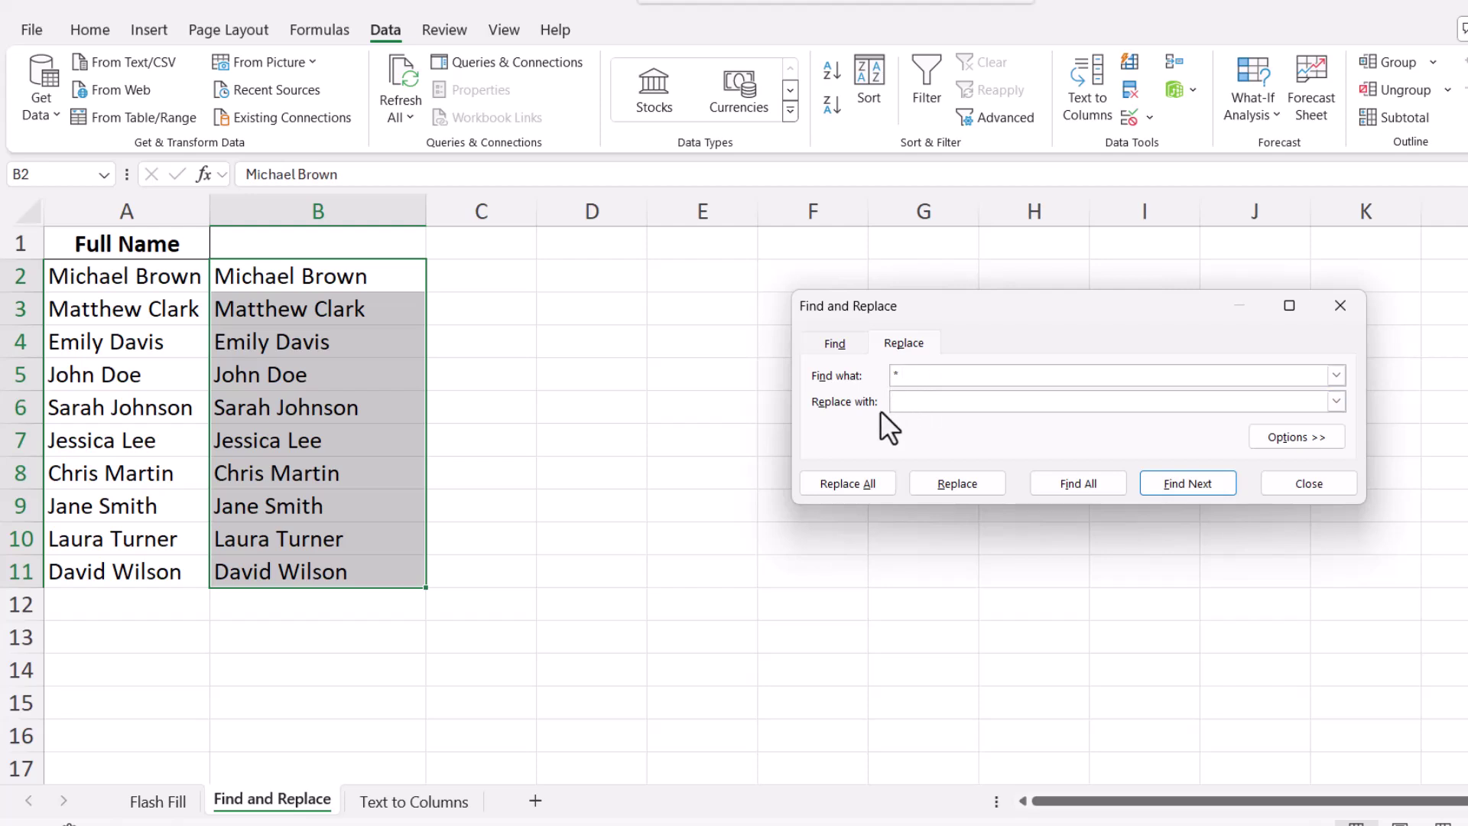
left_click(866, 492)
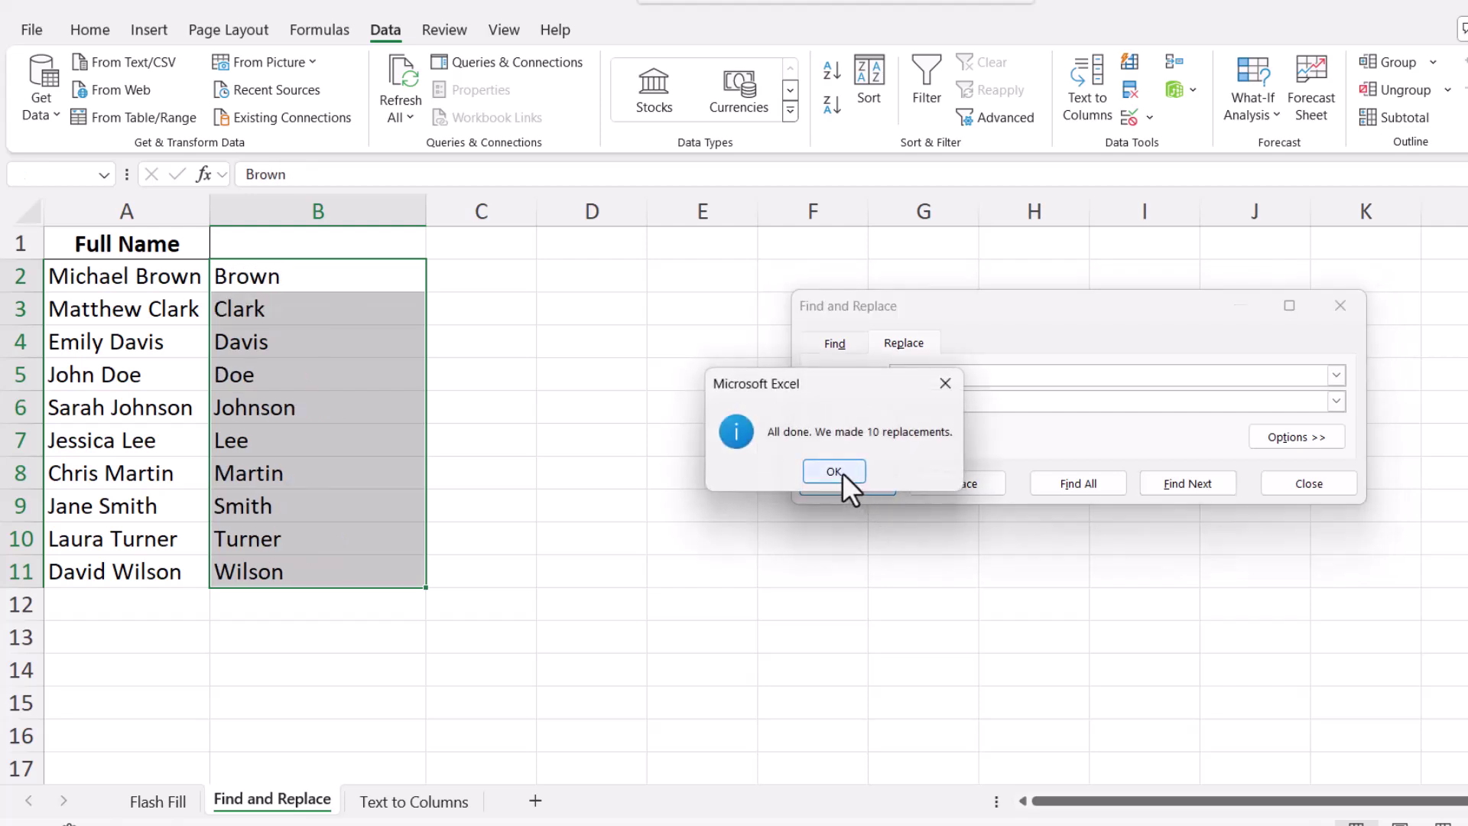
left_click(842, 473)
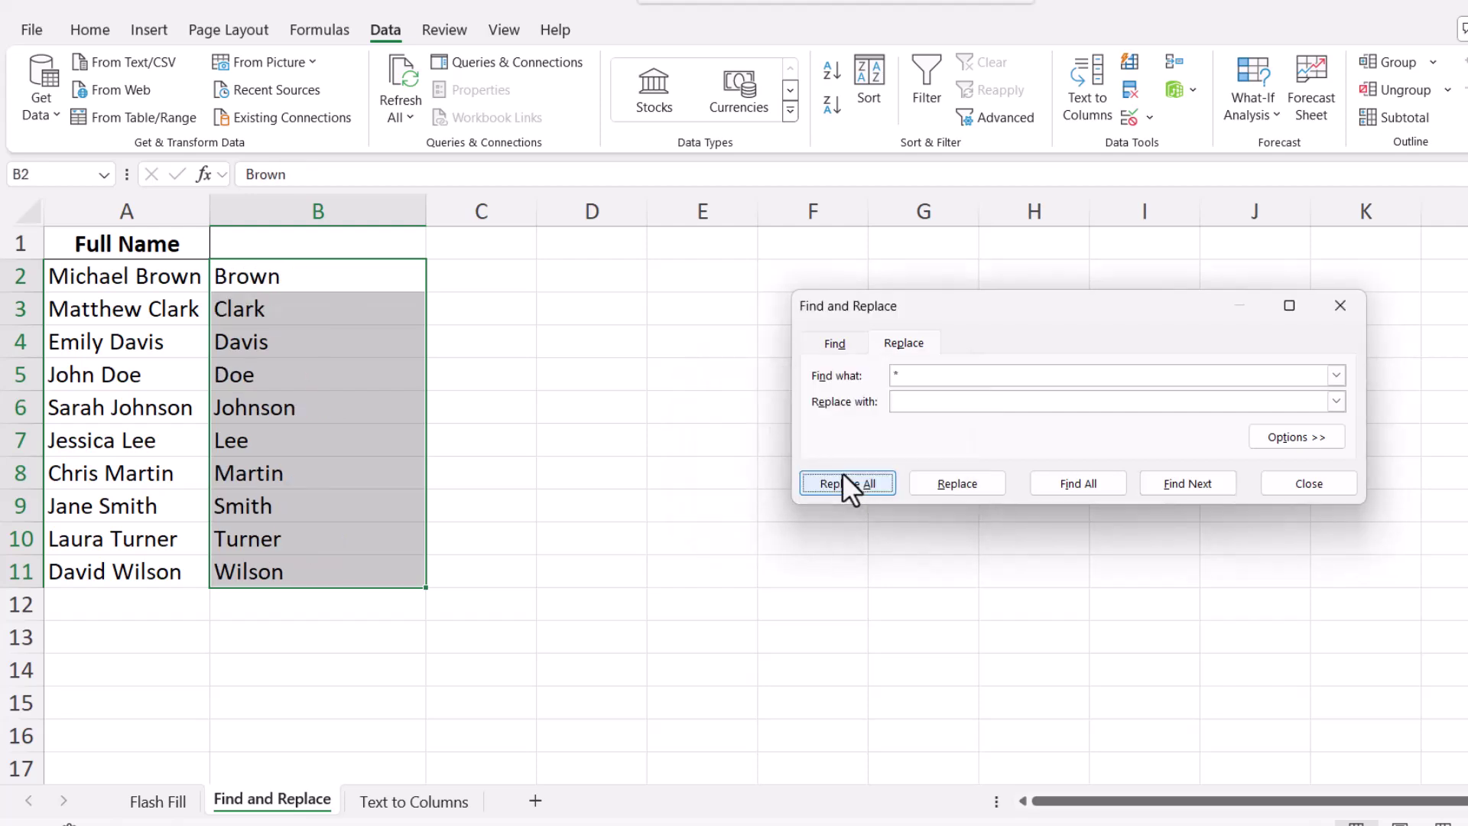
left_click(1342, 487)
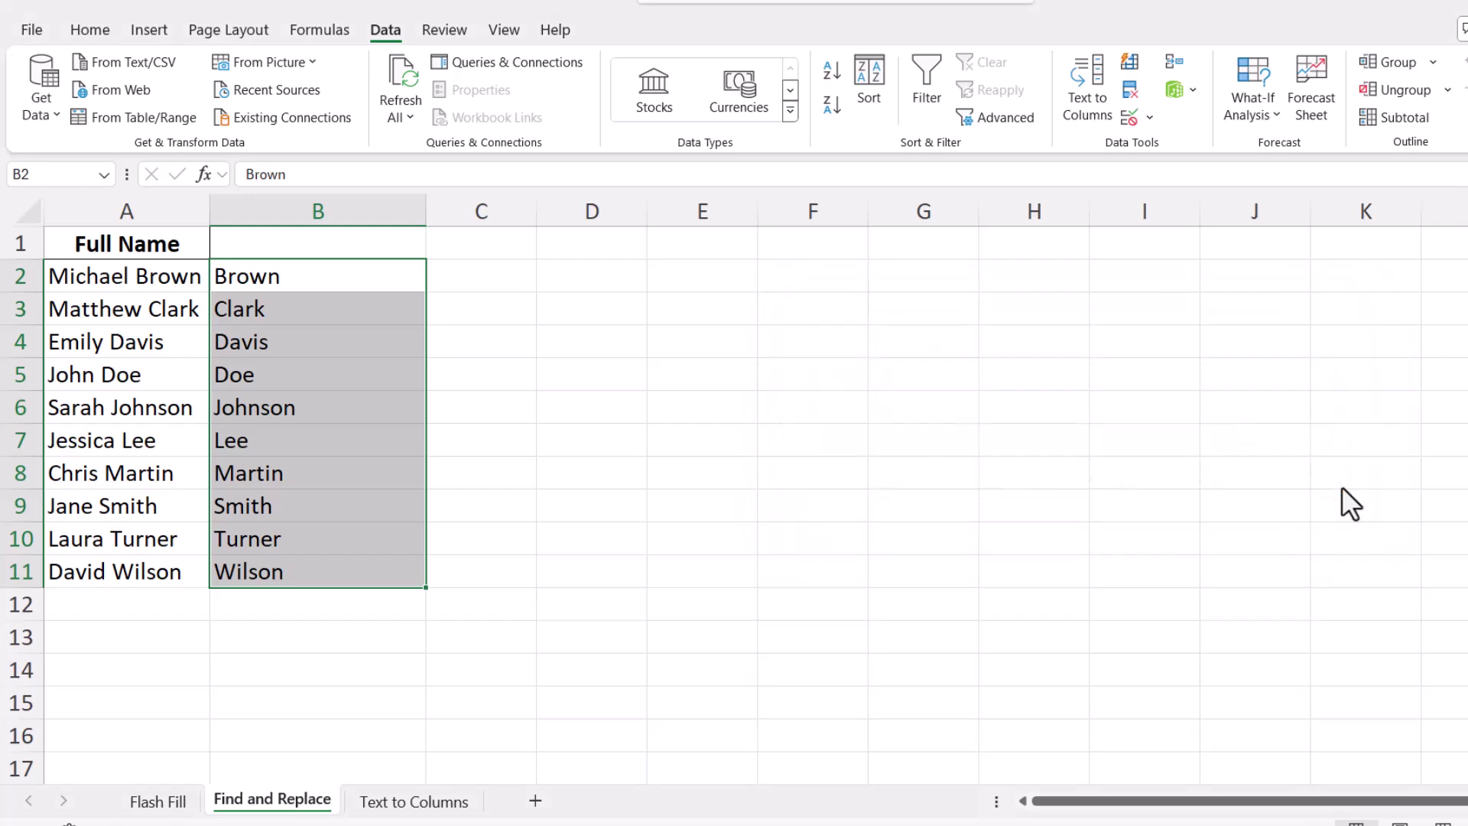
Sort the list Z to A by last name, Wilson first, then go to the Text to Columns sheet
left_click(313, 393)
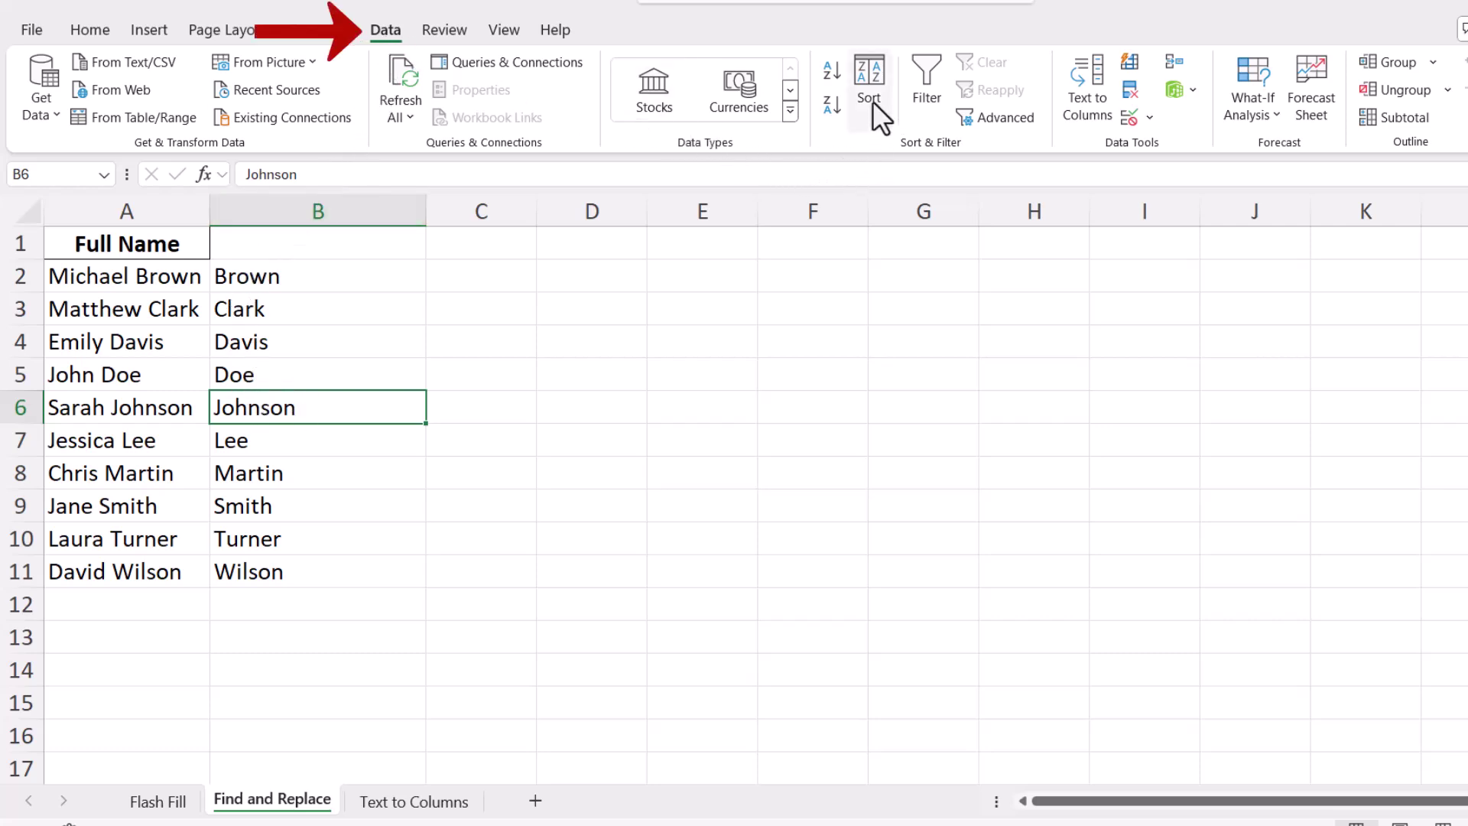
left_click(831, 103)
left_click(837, 76)
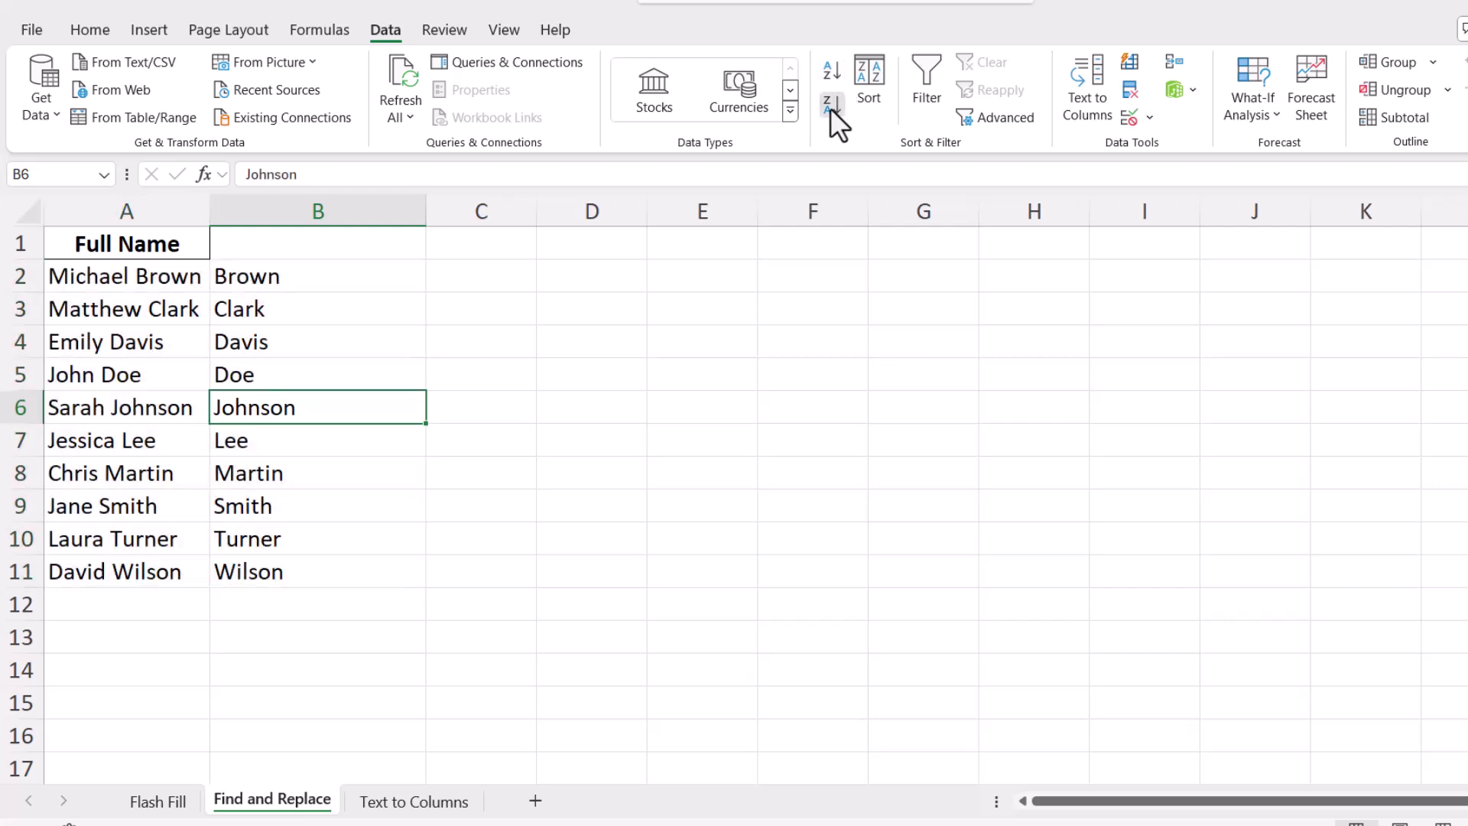
left_click(831, 105)
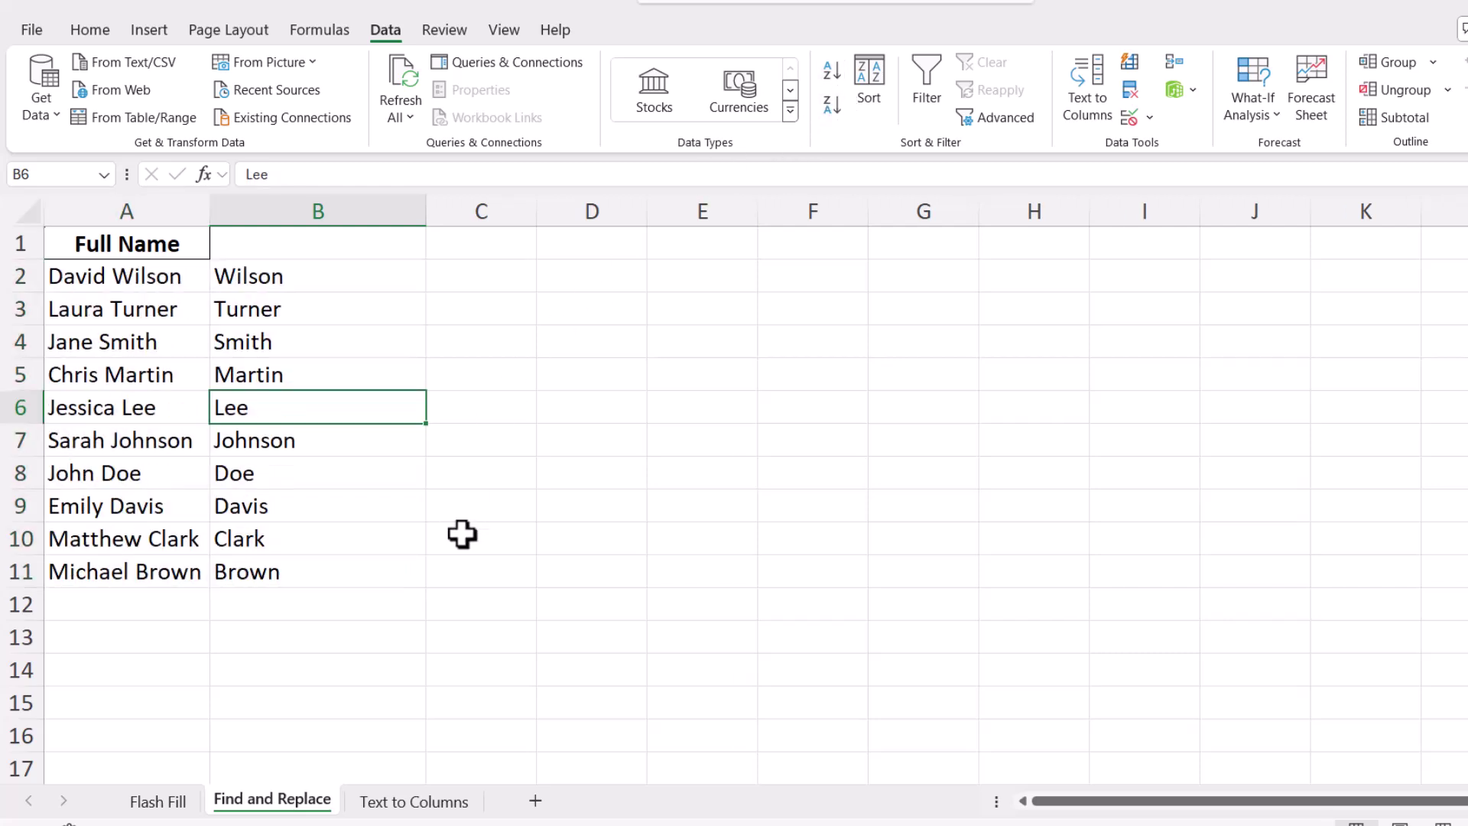
left_click(393, 802)
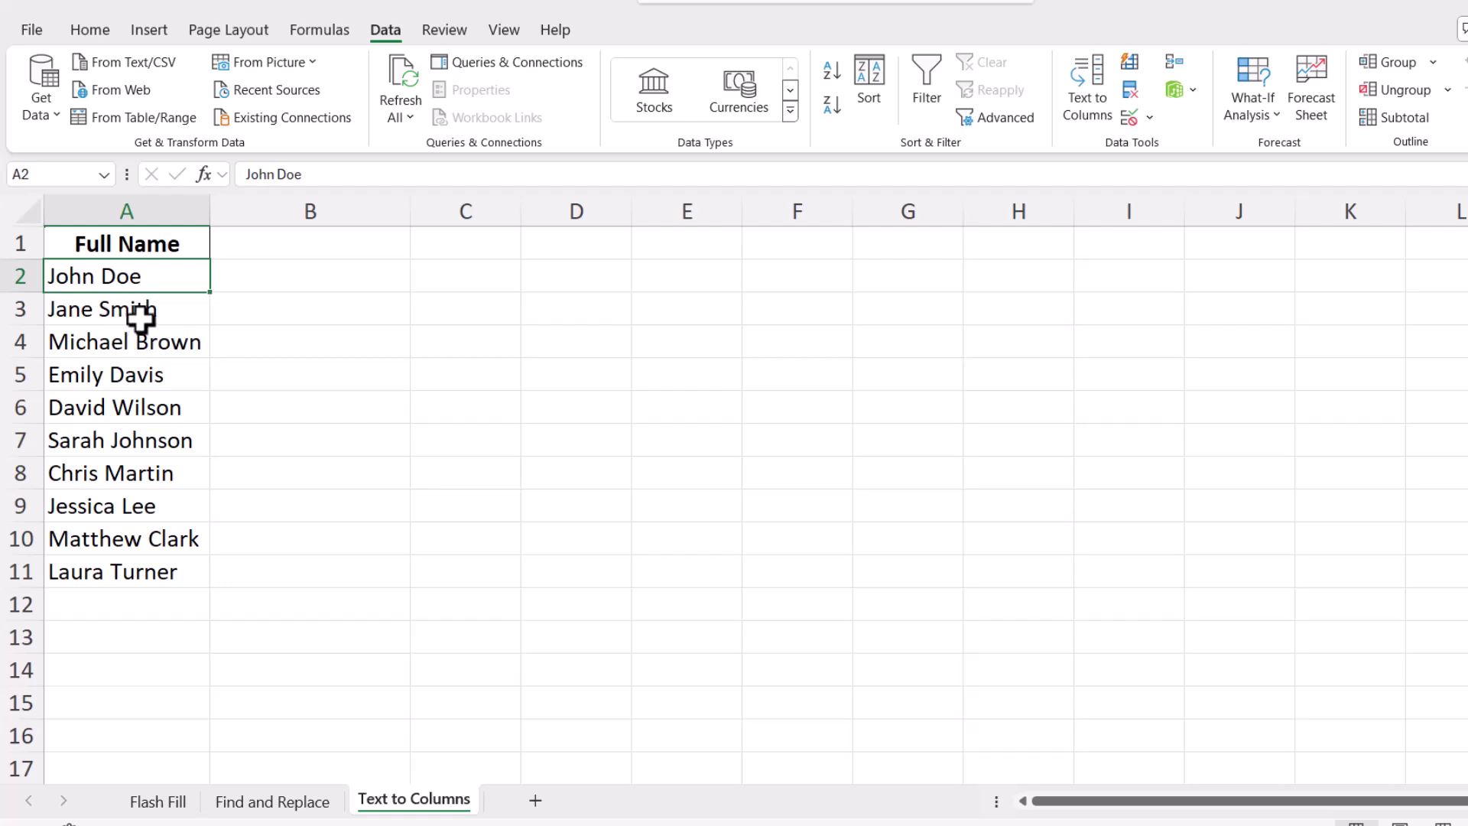
Split A2:A11 with Text to Columns, space-delimited, so last names land in column B
left_click_drag(144, 280, 143, 564)
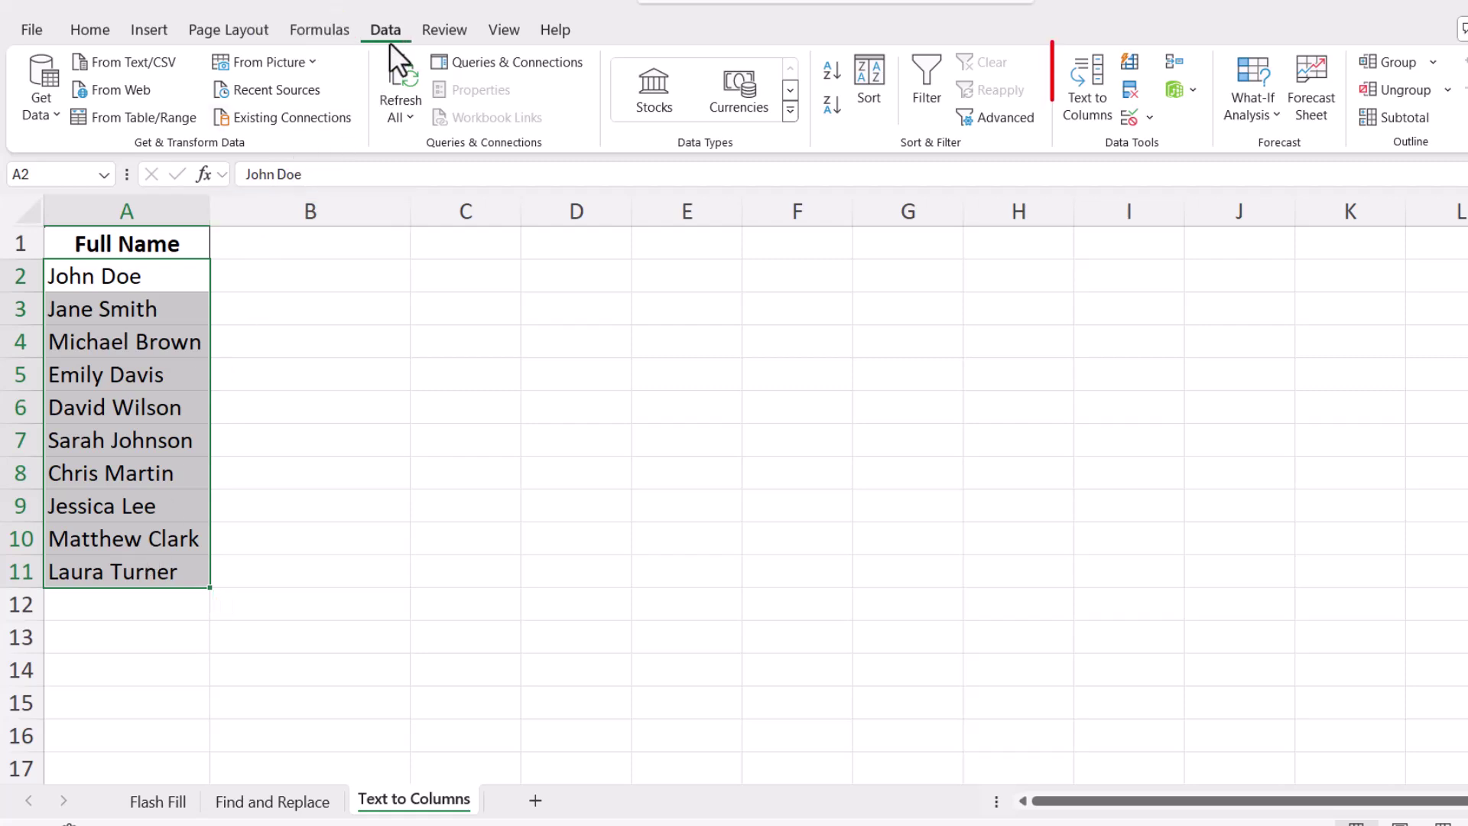
left_click(1091, 97)
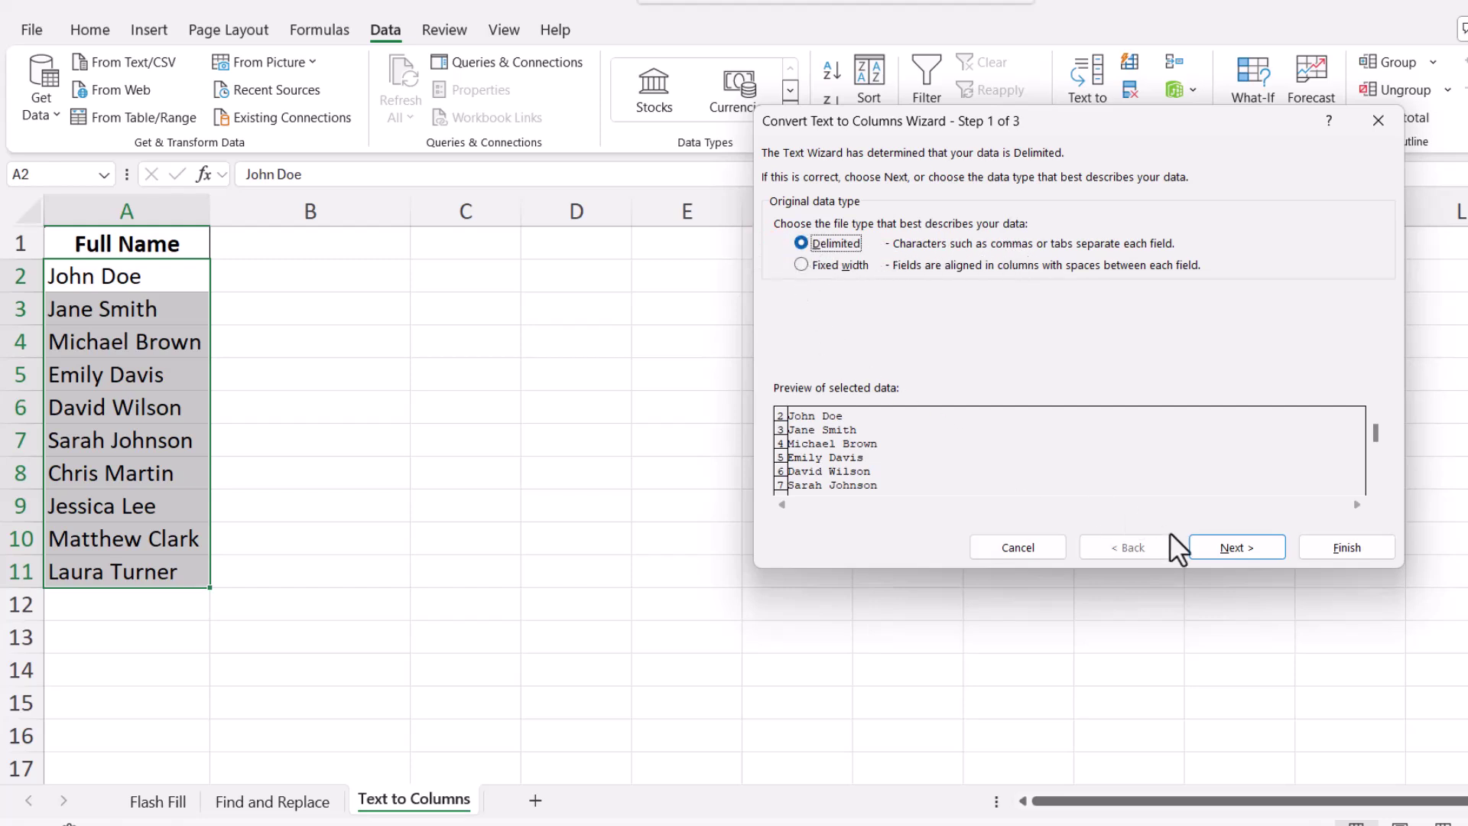
left_click(1217, 549)
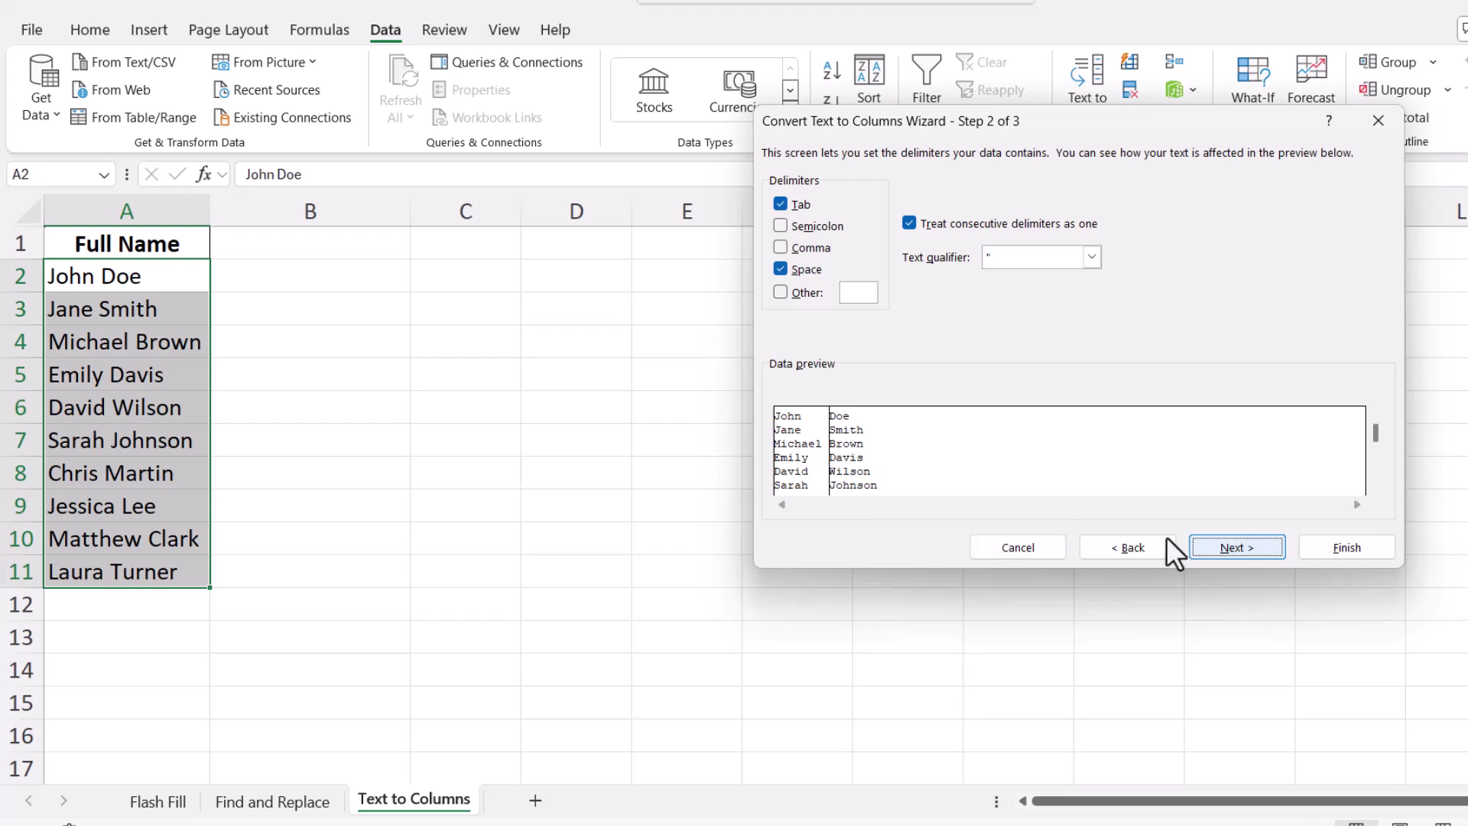
left_click(786, 271)
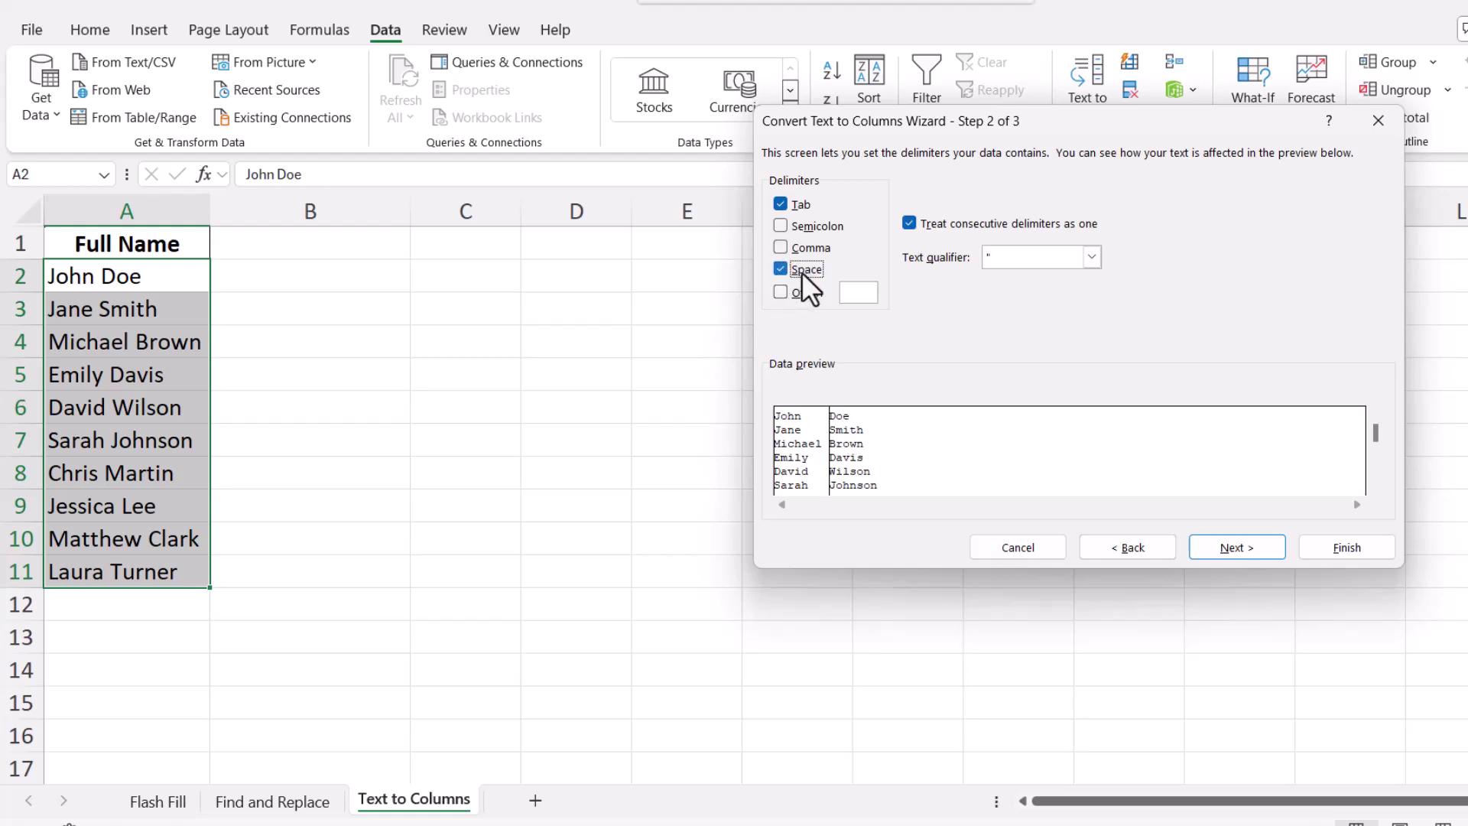
left_click(1207, 549)
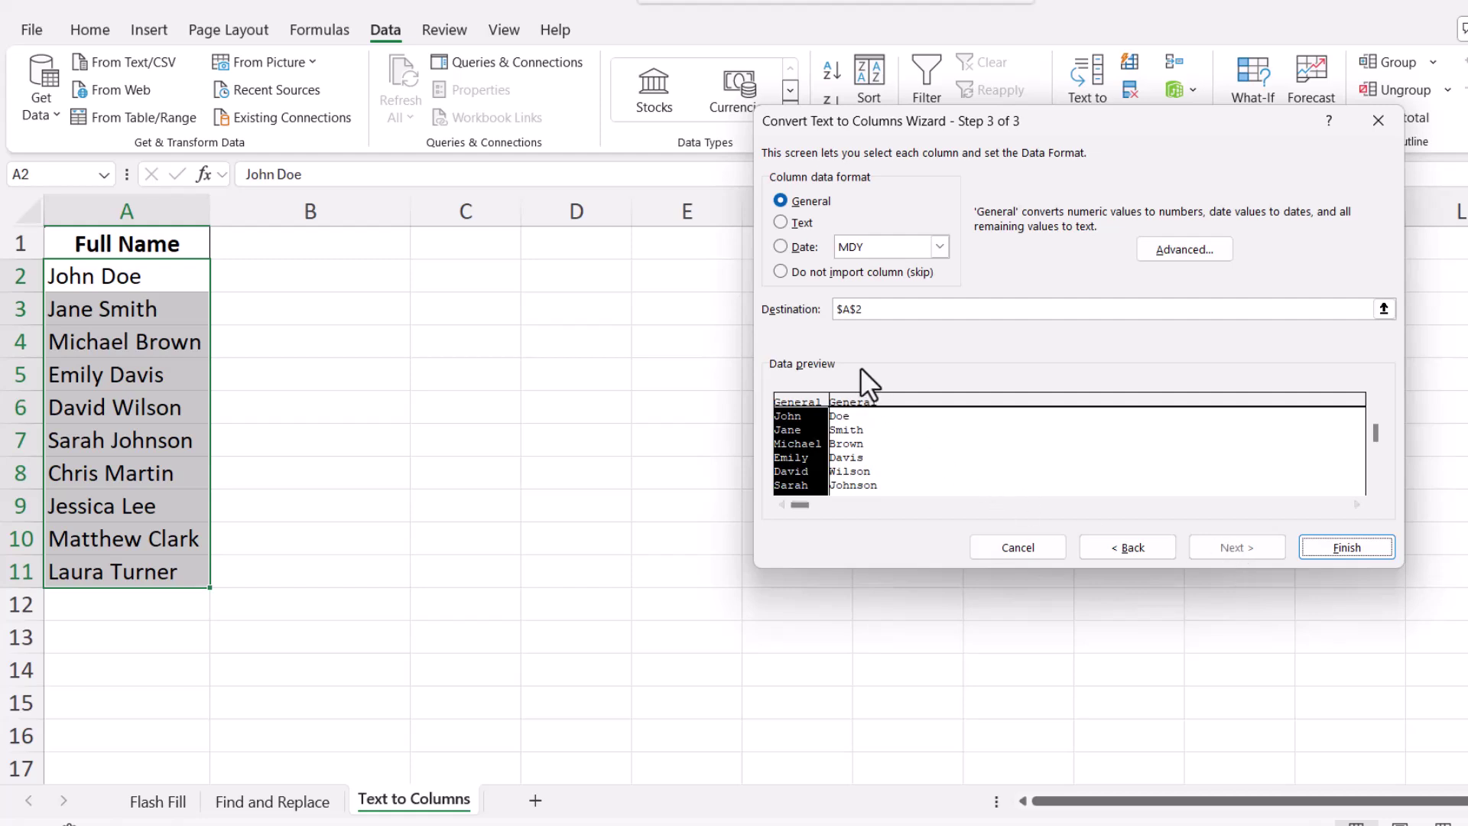
left_click(838, 311)
left_click(1322, 547)
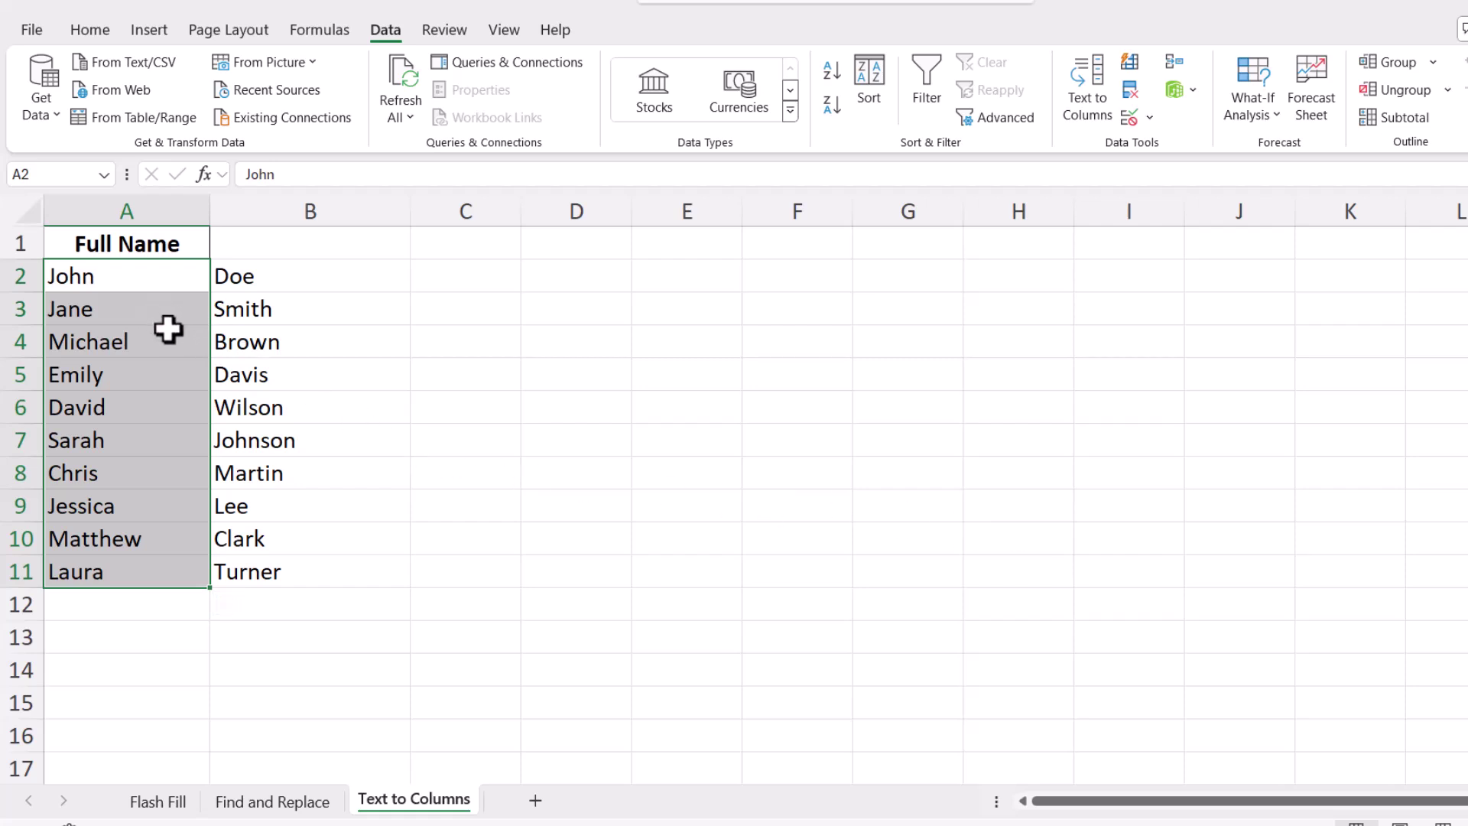
Sort the rows Z to A by column B last names, Wilson at top and Brown at bottom
left_click(244, 310)
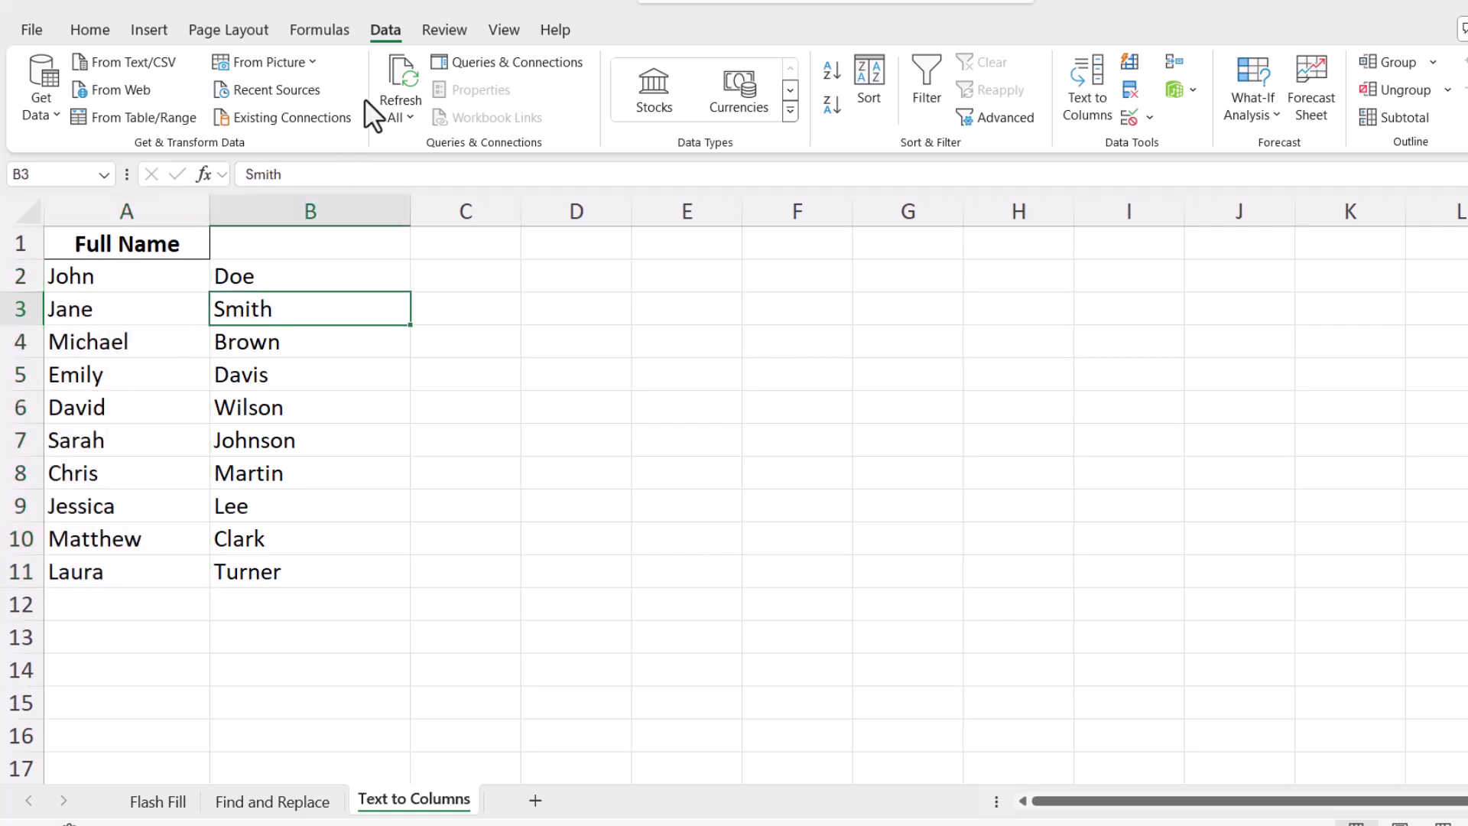
left_click(832, 72)
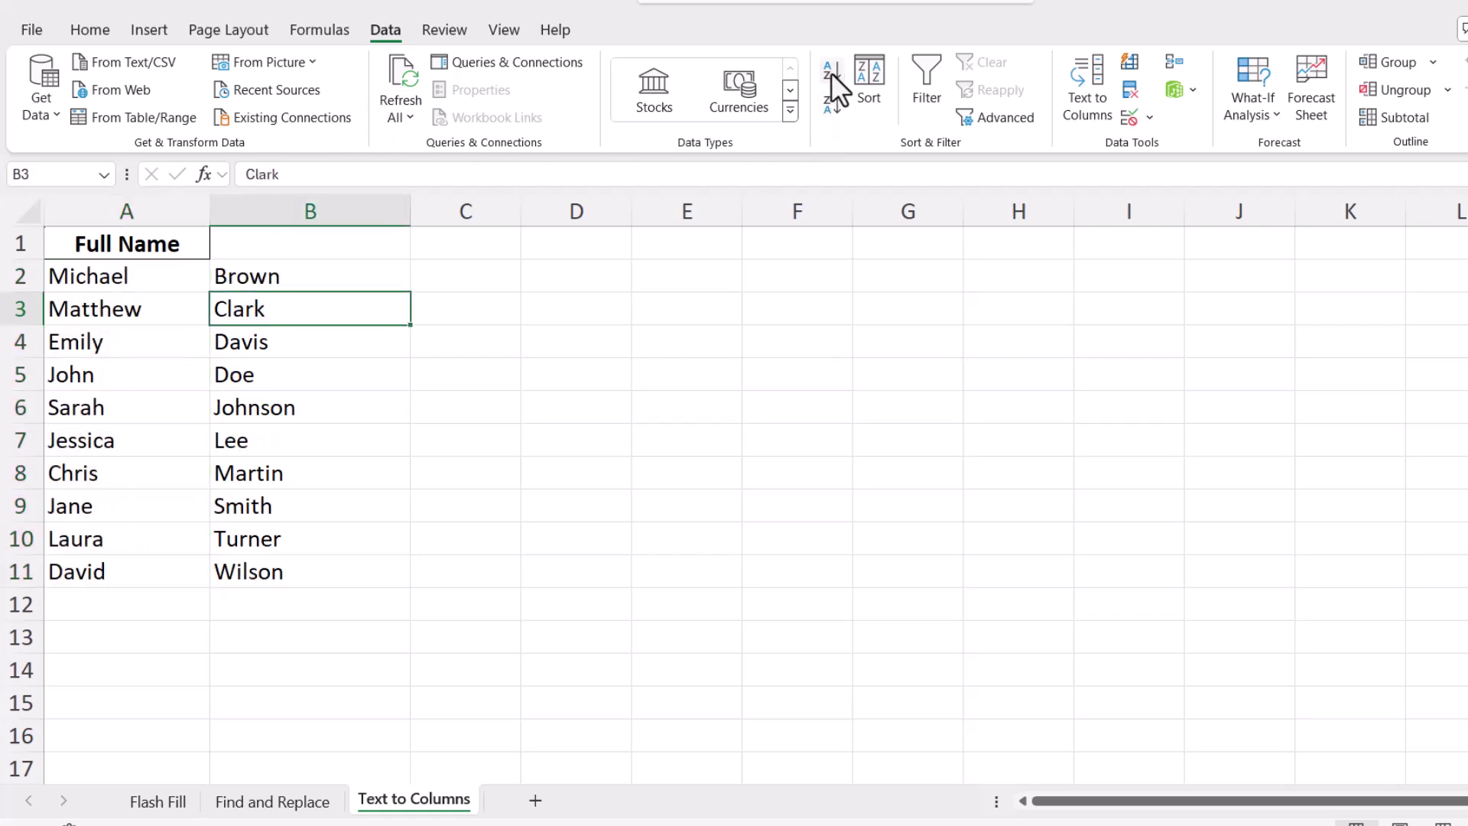
left_click(827, 111)
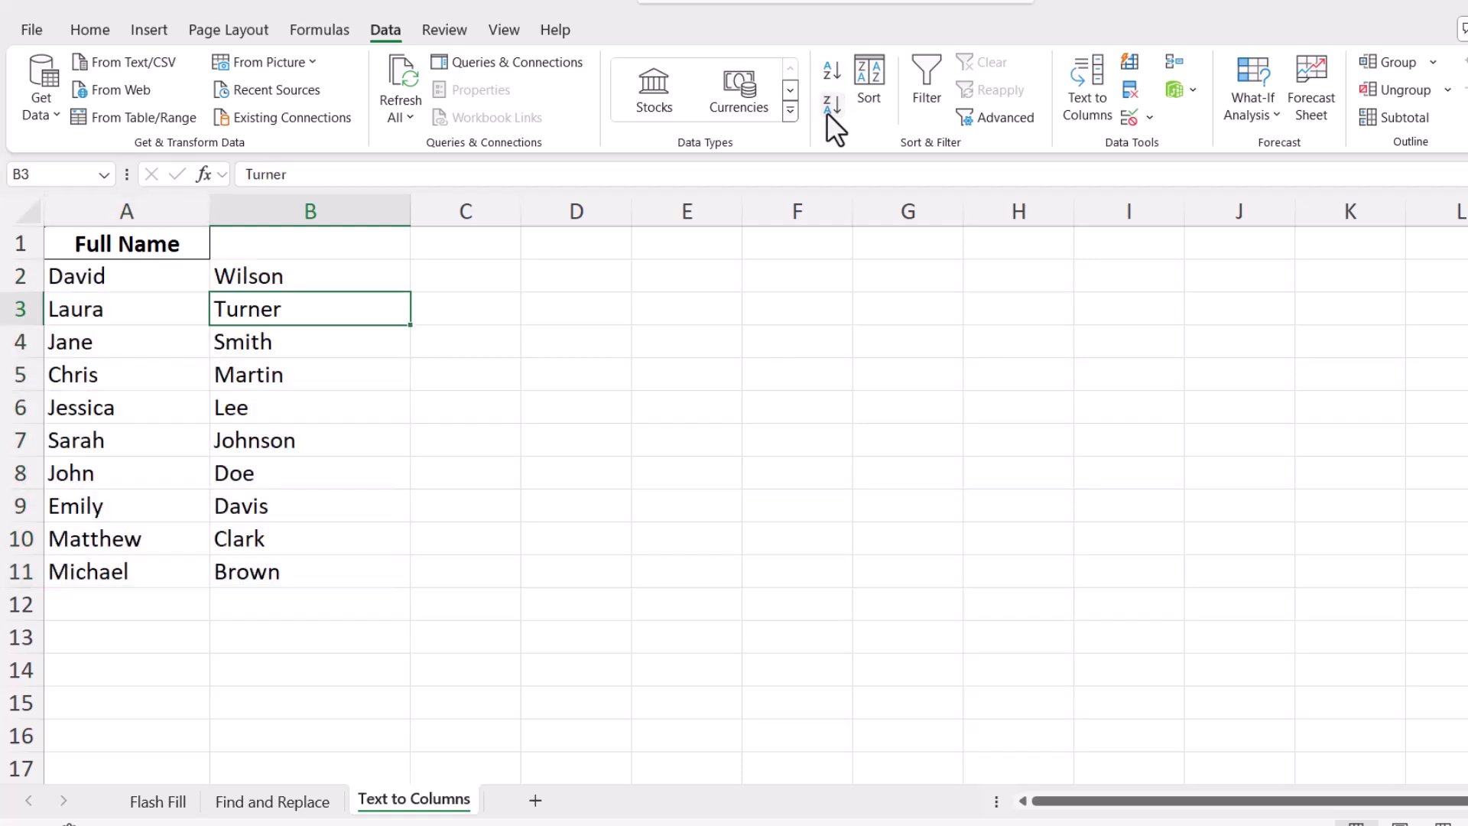